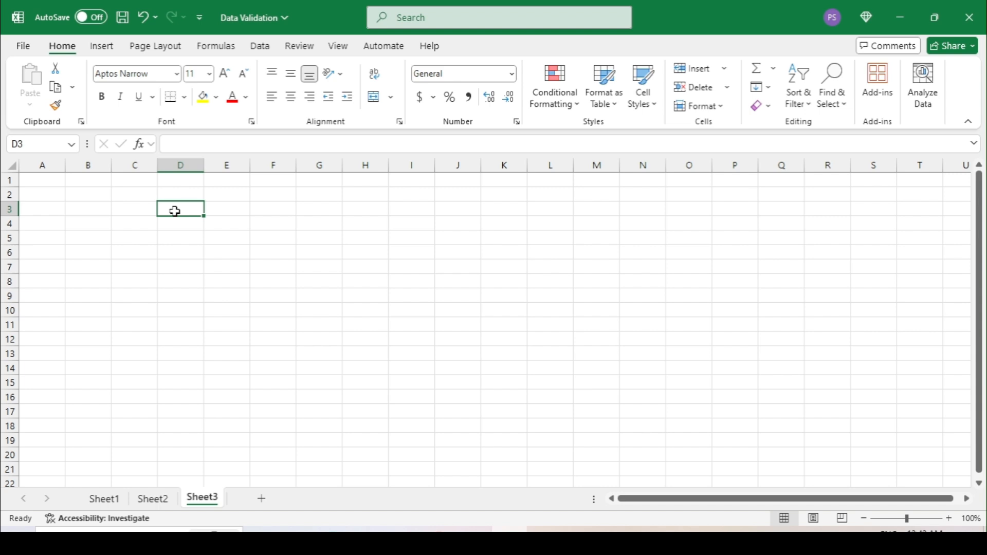
# Switch to the staff list on Sheet2 and bring up the data tools.
pyautogui.click(153, 500)
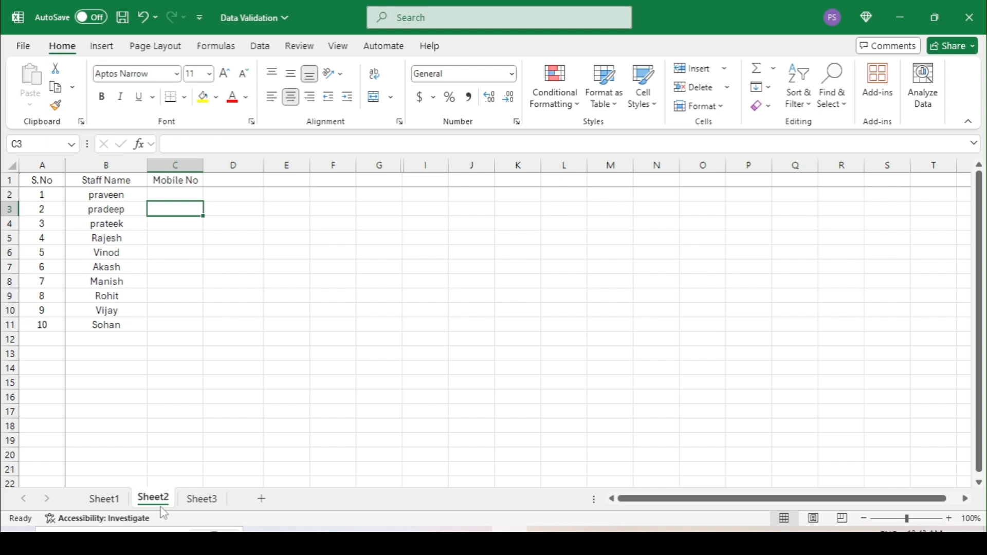
pyautogui.click(261, 47)
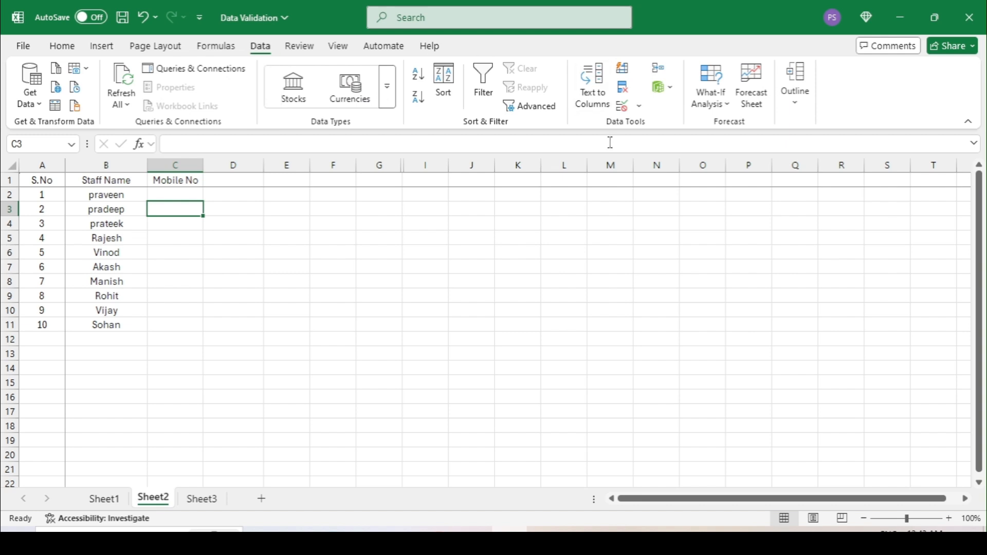
pyautogui.click(640, 107)
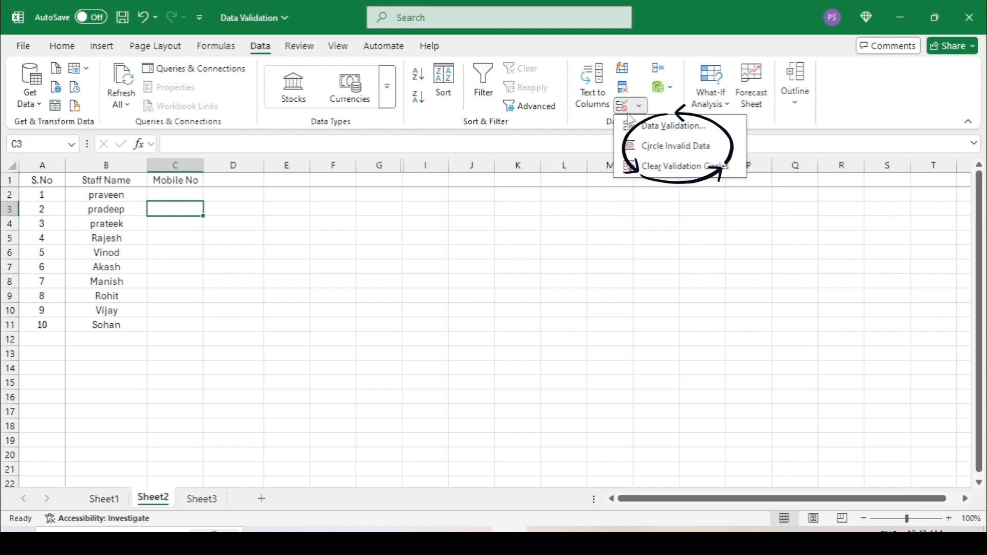
pyautogui.click(667, 128)
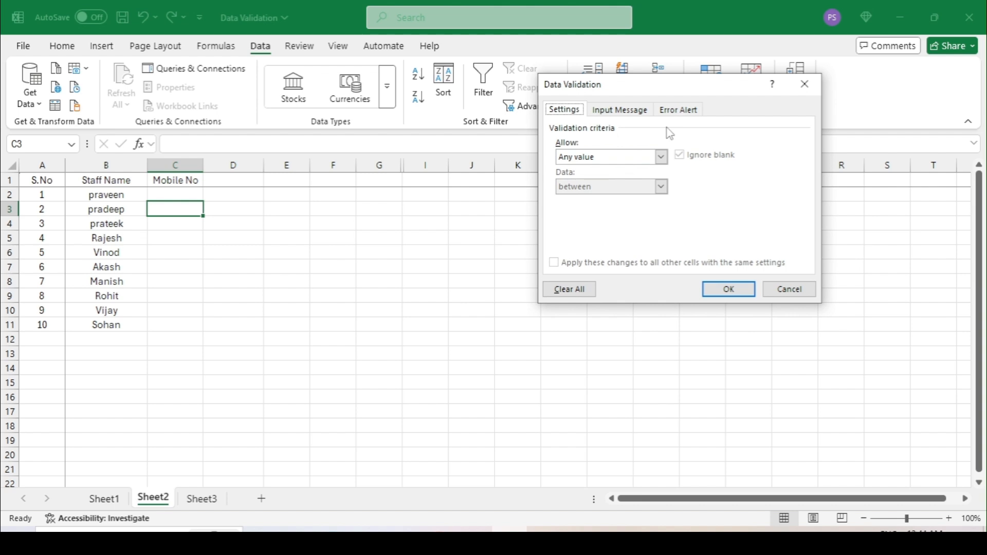
pyautogui.click(646, 162)
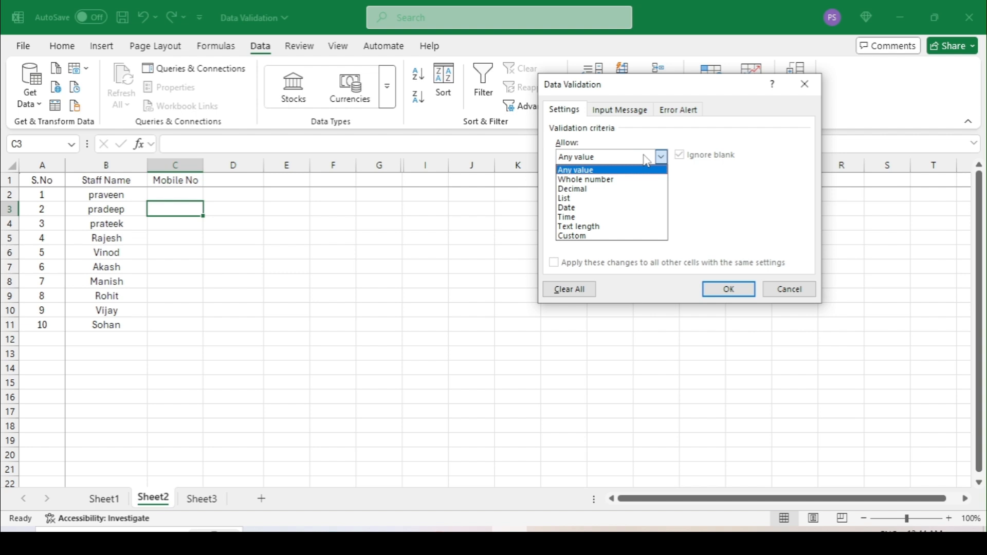
pyautogui.click(591, 179)
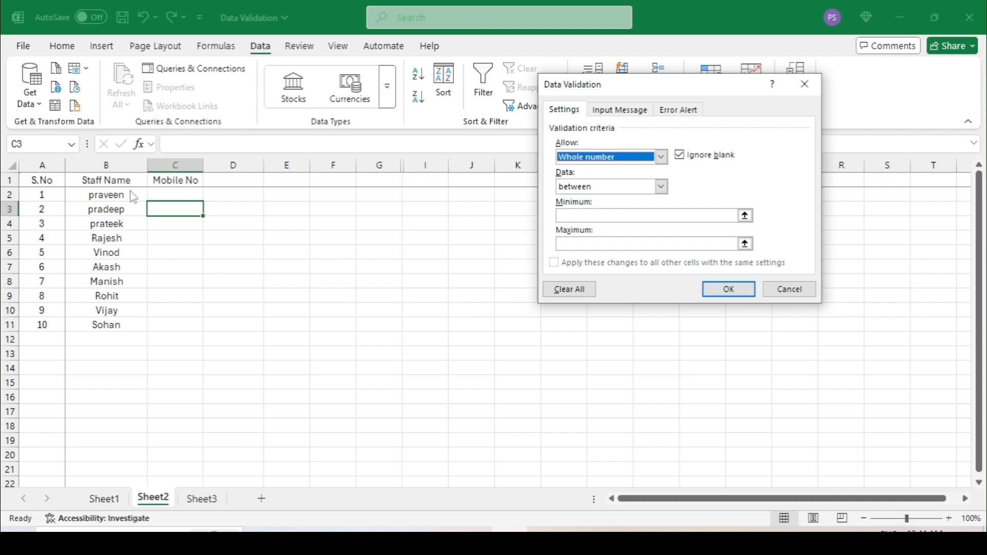
pyautogui.click(800, 288)
# Restrict the Mobile No cells C2:C11 to whole numbers between 1 and 50 with data validation.
pyautogui.click(163, 325)
pyautogui.moveTo(170, 323)
pyautogui.mouseDown()
pyautogui.moveTo(152, 209)
pyautogui.moveTo(164, 194)
pyautogui.mouseUp()
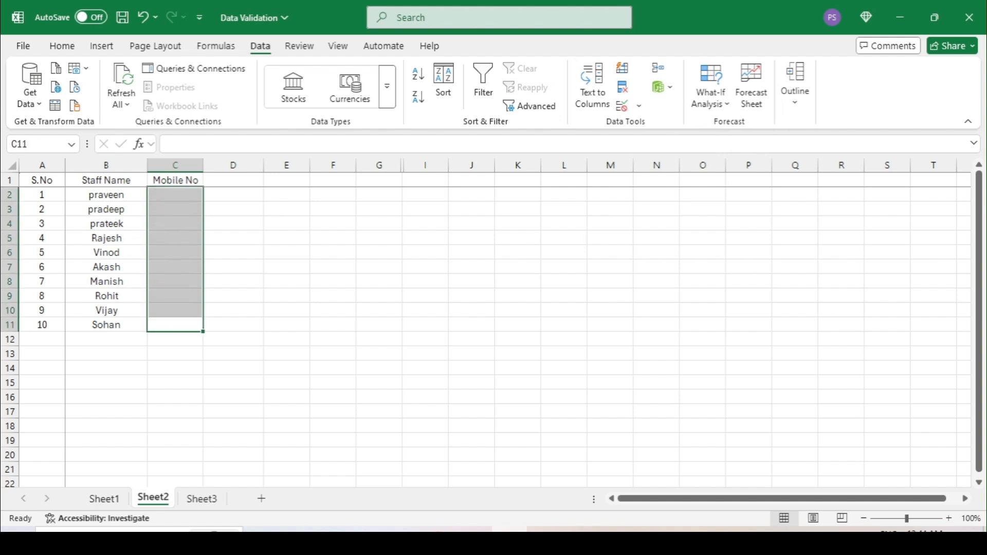
pyautogui.click(639, 106)
pyautogui.click(655, 129)
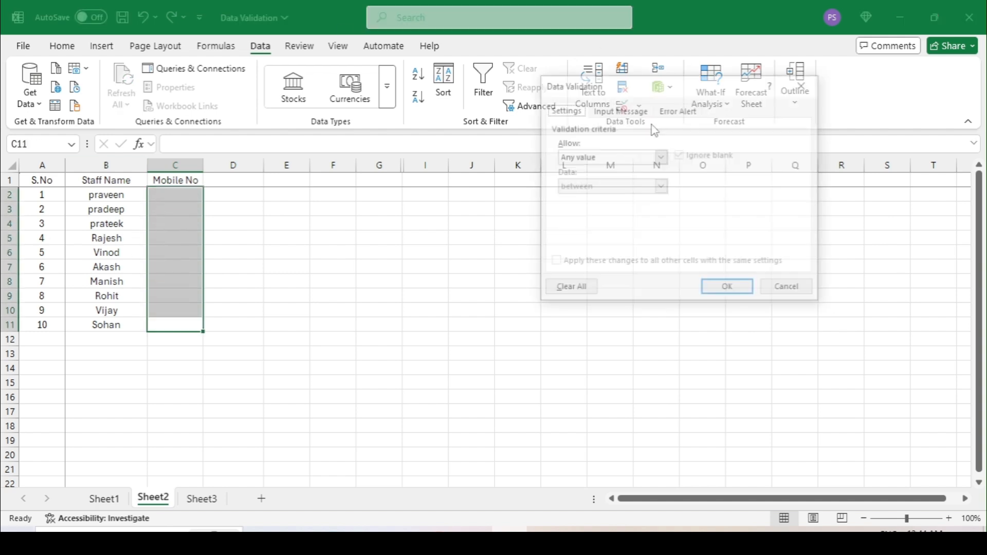
pyautogui.click(591, 156)
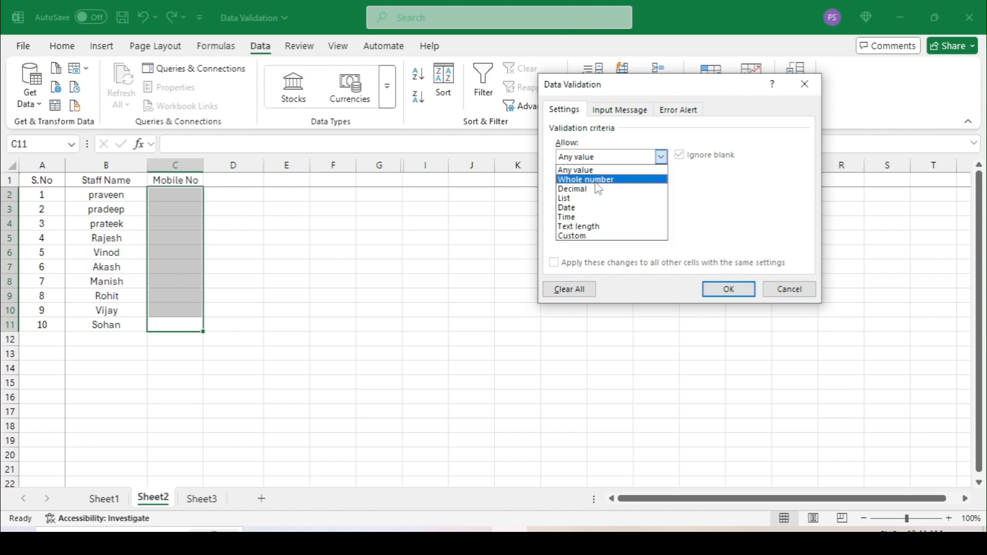
pyautogui.click(597, 183)
pyautogui.click(582, 219)
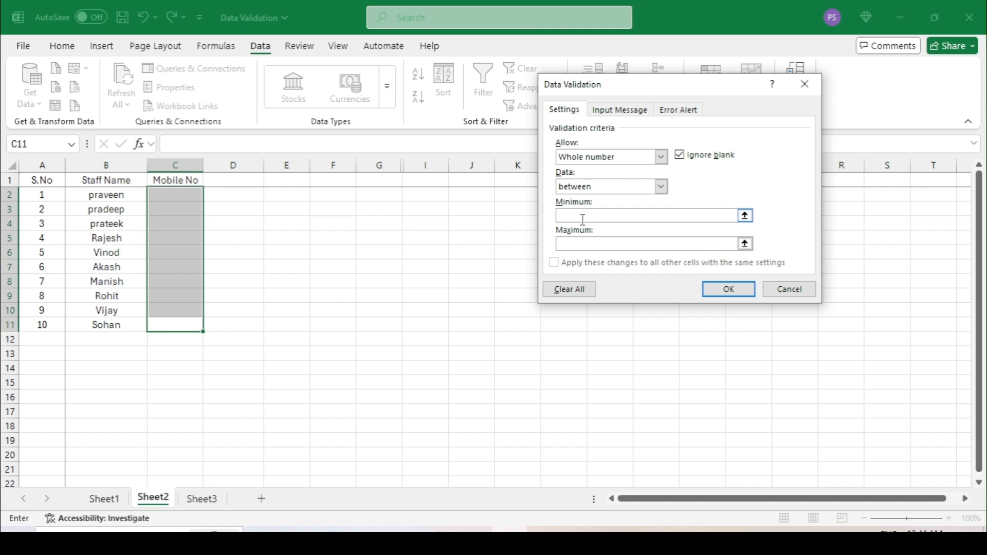
pyautogui.write('1')
pyautogui.write('50')
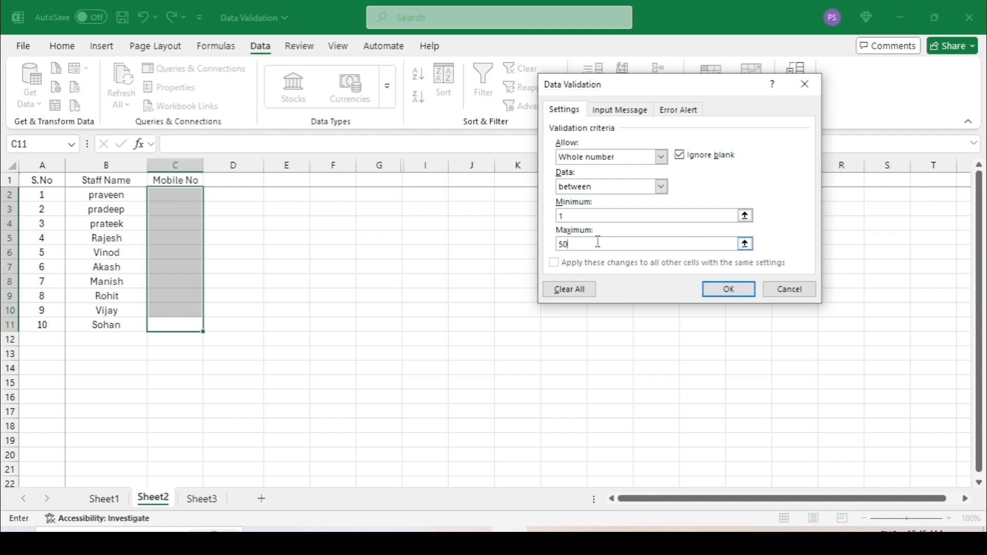
pyautogui.click(730, 289)
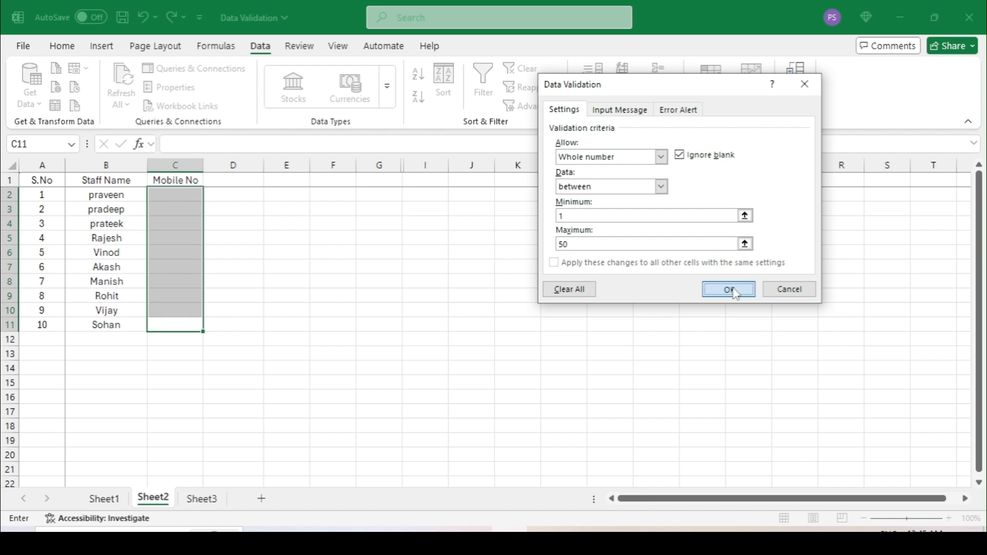
pyautogui.click(456, 302)
# Try to enter 51 in cell C3 to test the whole-number rule, retry it, and cancel the entry.
pyautogui.click(184, 212)
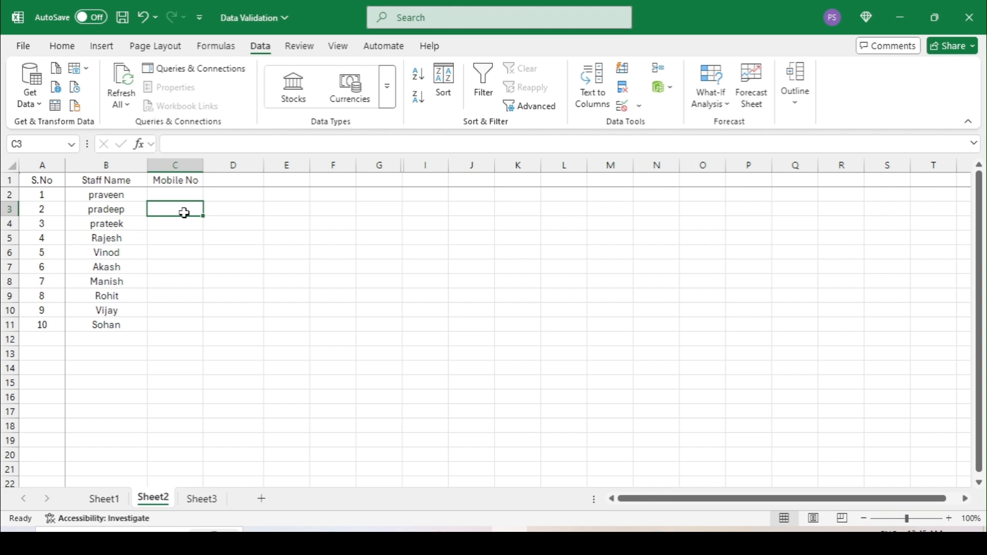
pyautogui.write('51')
pyautogui.press('Return')
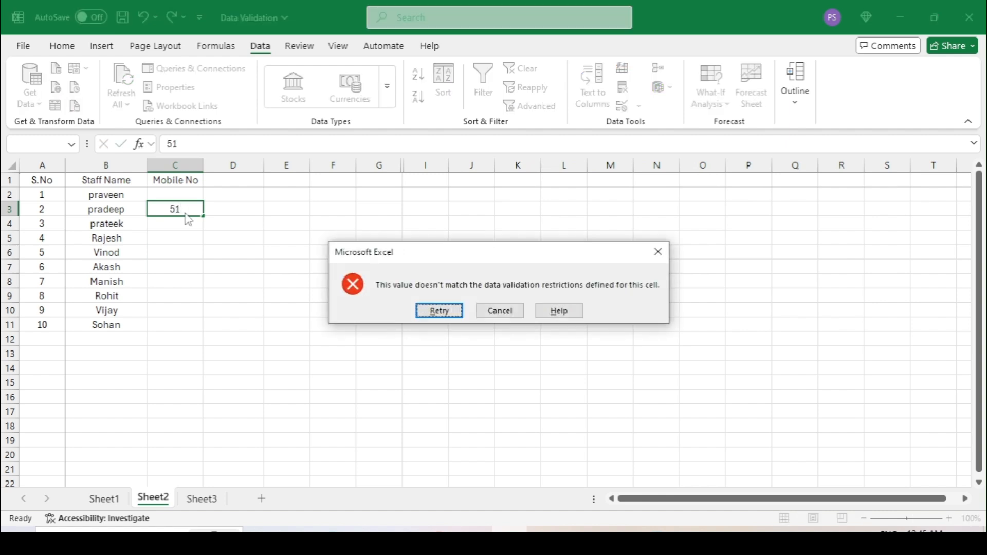
pyautogui.press('Return')
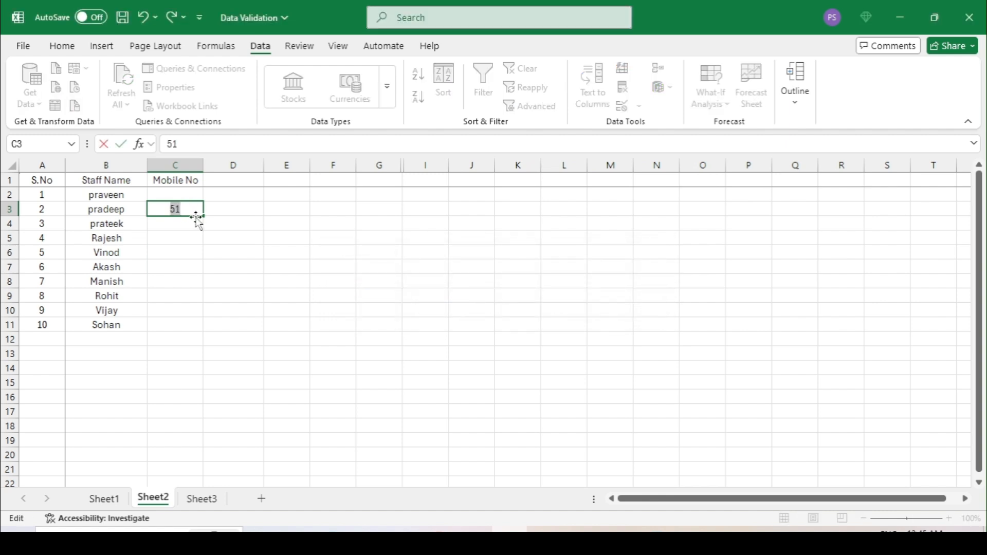
pyautogui.press('Return')
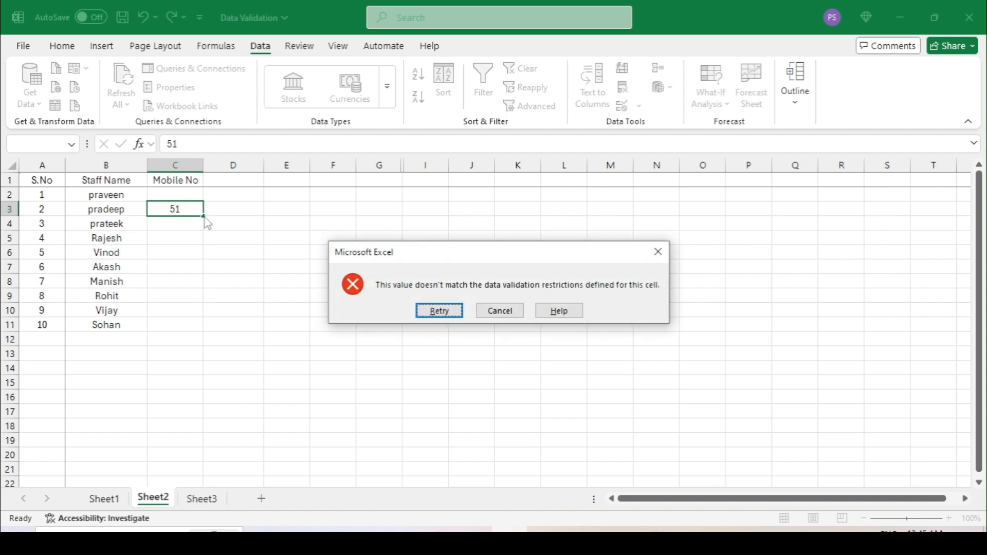
pyautogui.press('Return')
pyautogui.press('Return')
pyautogui.press('Tab')
pyautogui.press('Return')
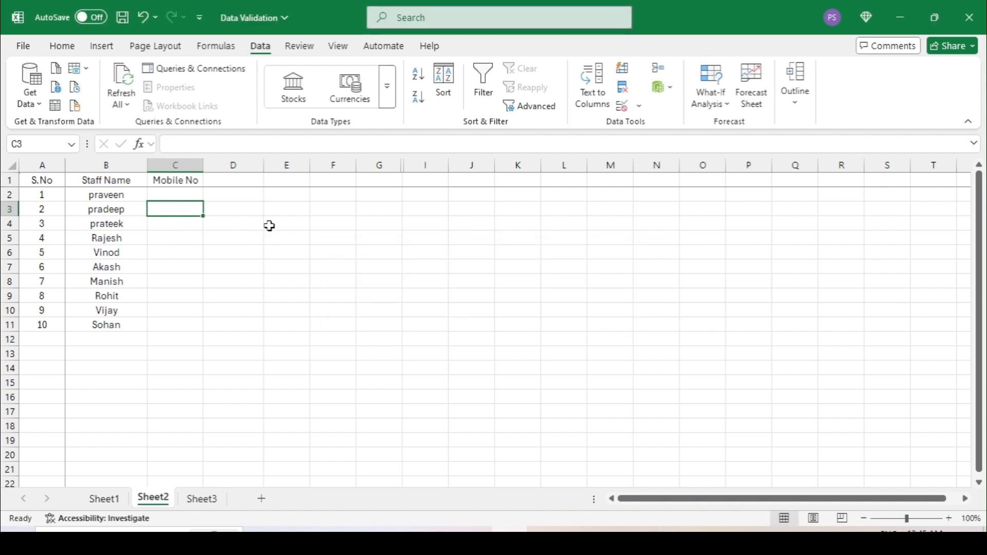
# Test the whole-number rule by entering 35 in cell C3, and remove the entry.
pyautogui.write('35')
pyautogui.press('Return')
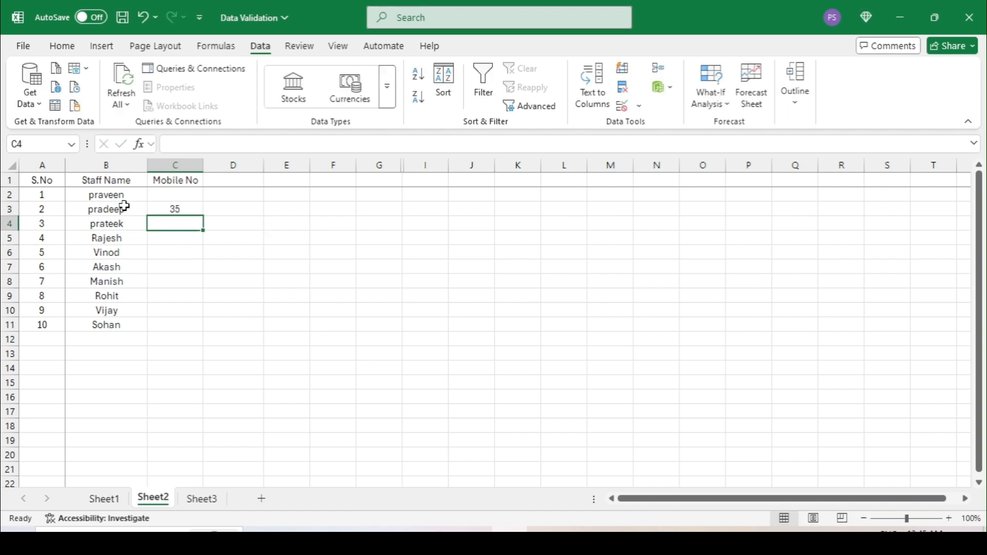
pyautogui.click(122, 166)
pyautogui.click(209, 315)
# Review the comparison conditions offered for the whole-number validation rule on C2:C11, and close the settings without saving.
pyautogui.moveTo(180, 326); pyautogui.dragTo(157, 198)
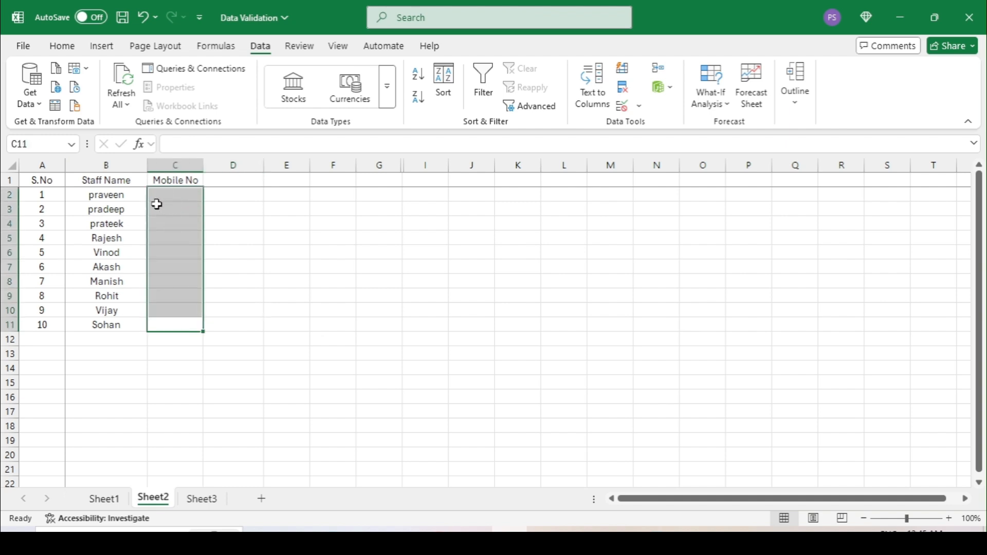
pyautogui.click(639, 106)
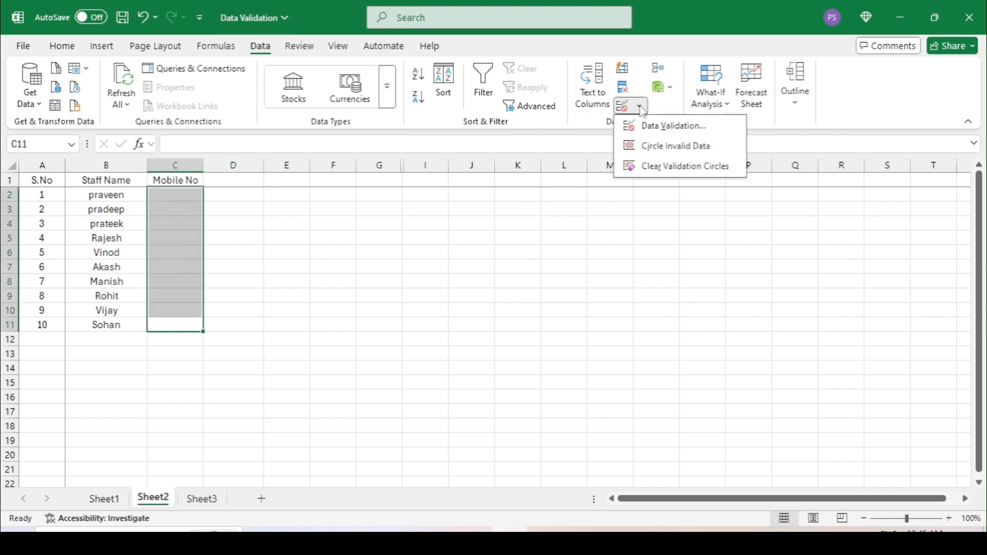
pyautogui.click(640, 127)
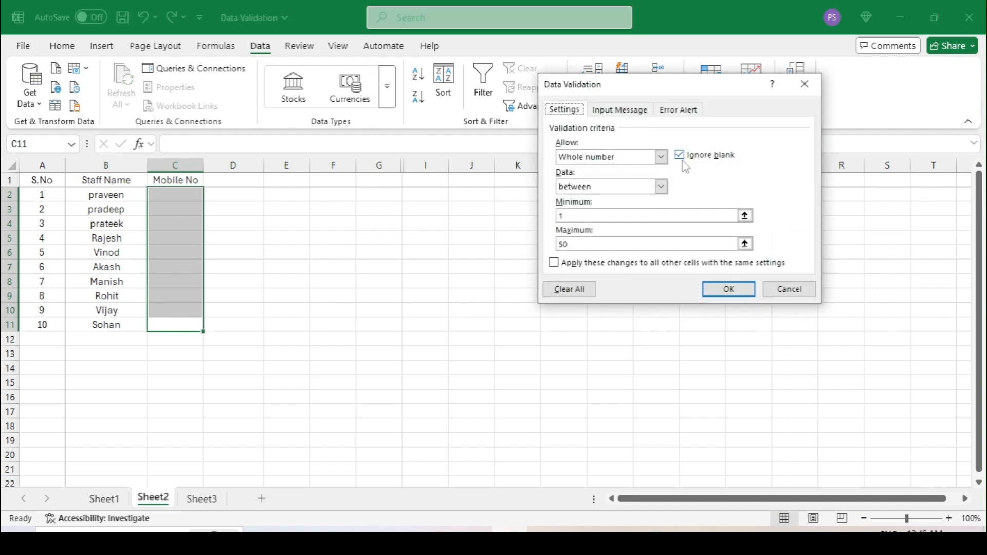
pyautogui.click(662, 187)
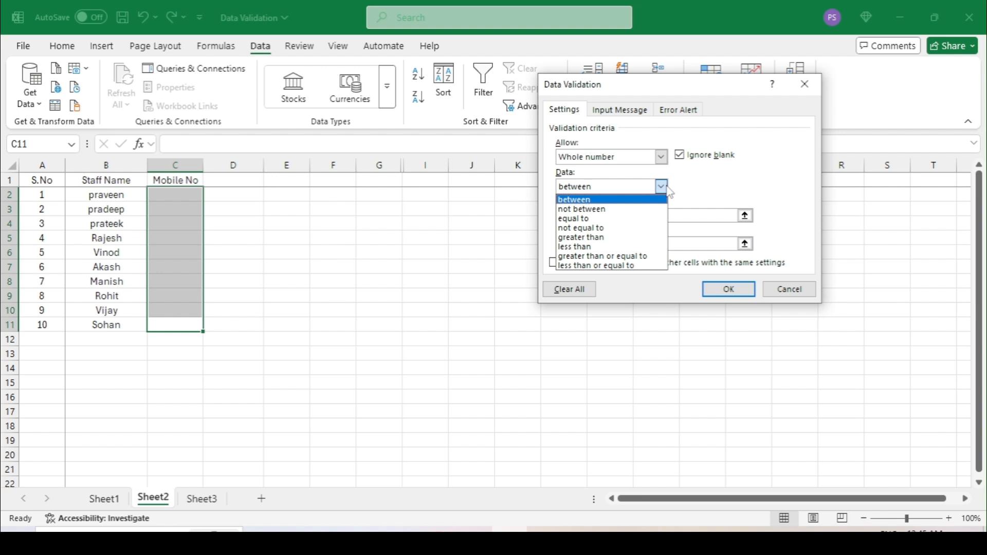
pyautogui.click(727, 176)
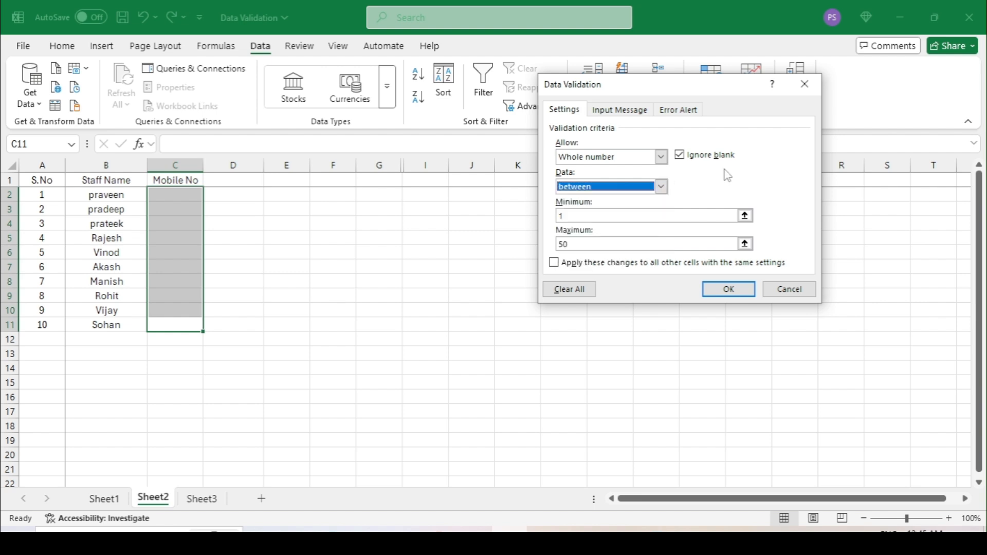
pyautogui.click(784, 290)
# Try to enter the text "kj" in cell C6 to test the validation rule, and cancel the entry.
pyautogui.click(179, 253)
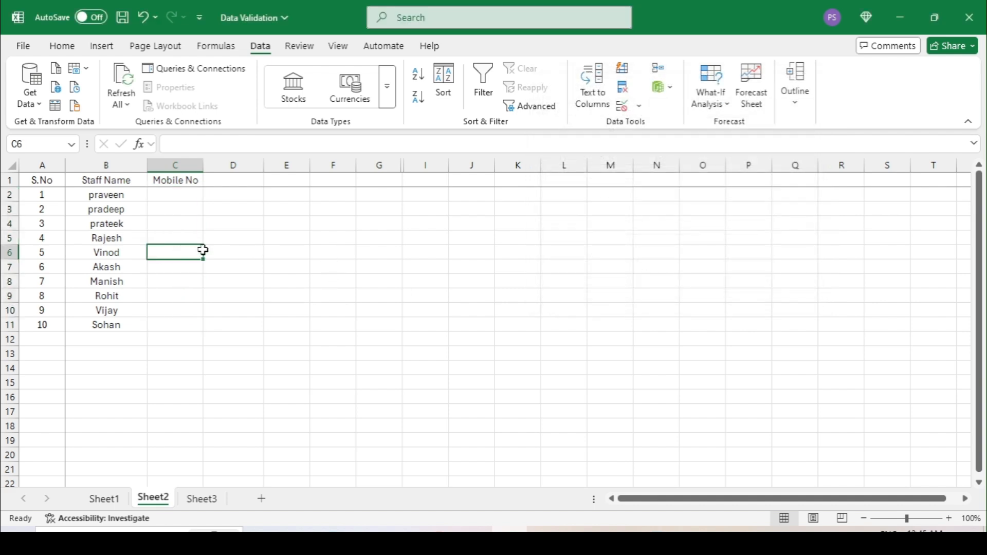
pyautogui.write('kj')
pyautogui.press('Return')
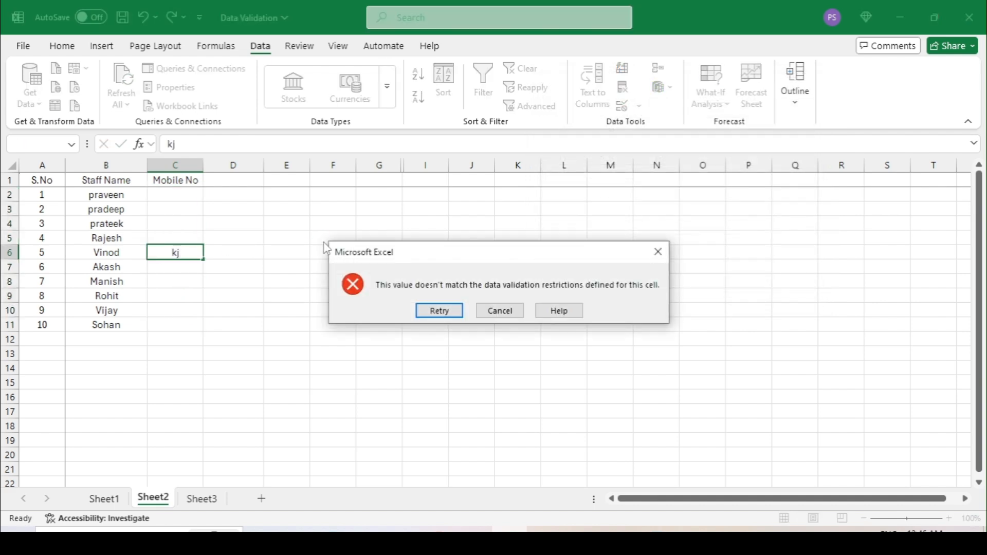
pyautogui.press('Escape')
# Clear all data validation settings from the Mobile No cells C2:C11.
pyautogui.click(167, 325)
pyautogui.moveTo(171, 316); pyautogui.dragTo(180, 195)
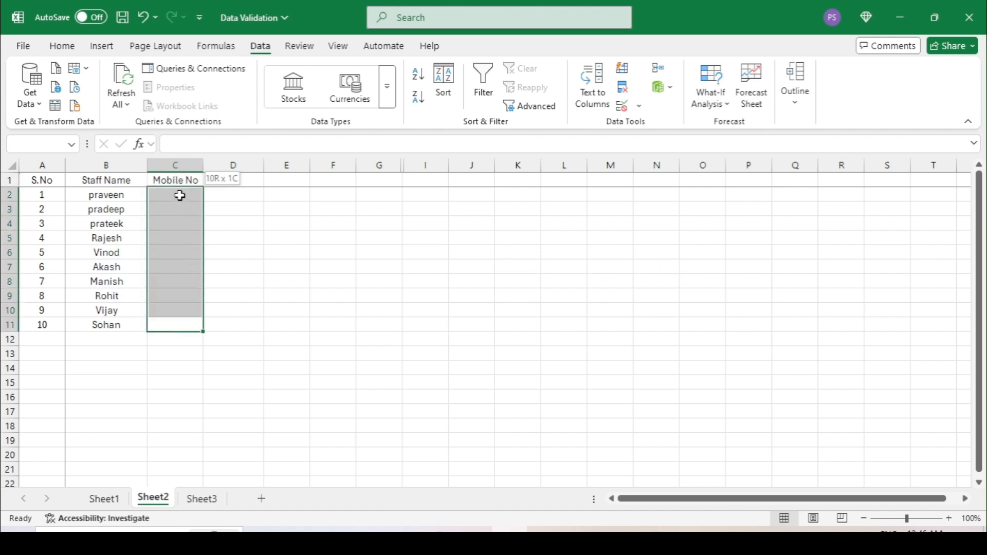
pyautogui.click(639, 106)
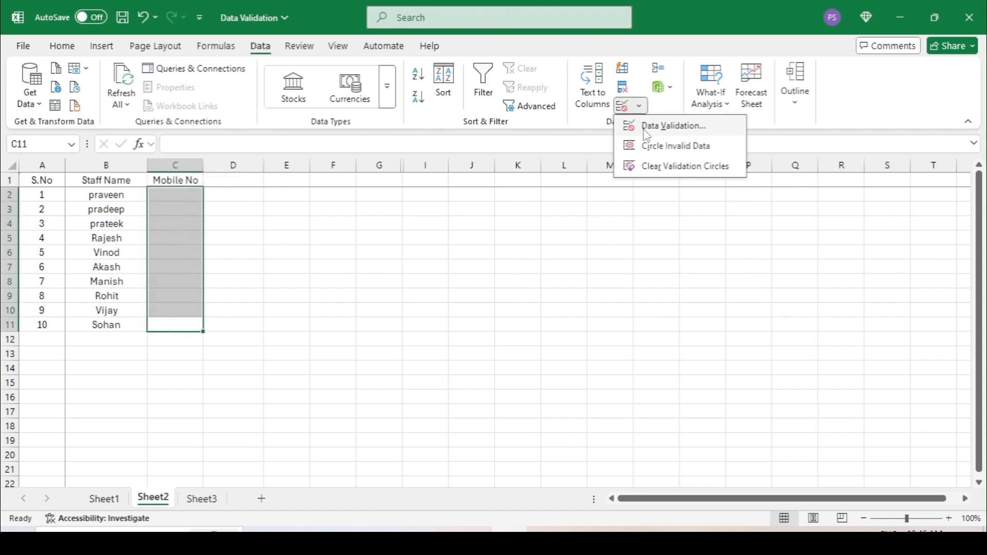
pyautogui.click(646, 133)
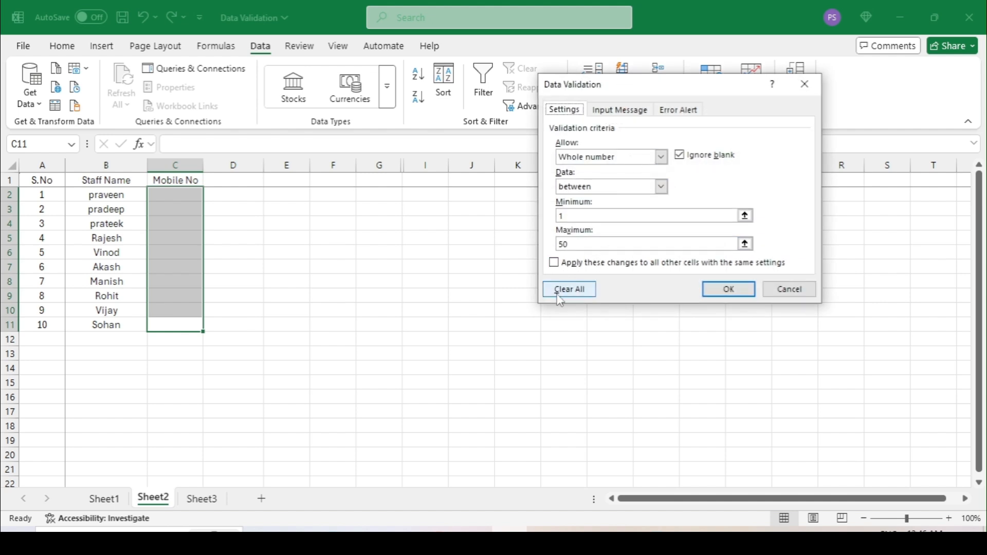
pyautogui.click(560, 300)
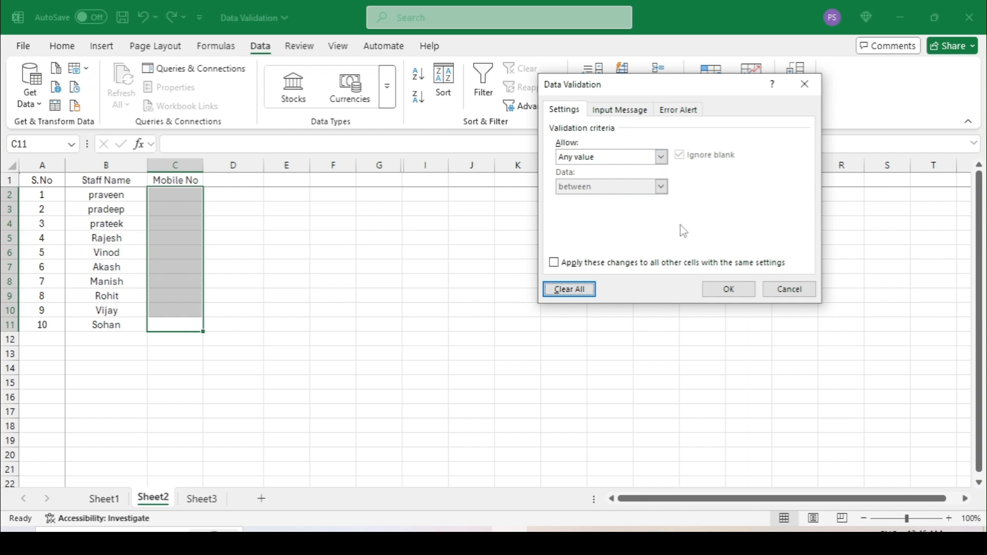
pyautogui.click(725, 289)
# Examine the criteria that the Decimal and Date validation types offer for the Mobile No cells C2:C11.
pyautogui.click(175, 339)
pyautogui.moveTo(174, 325); pyautogui.dragTo(171, 193)
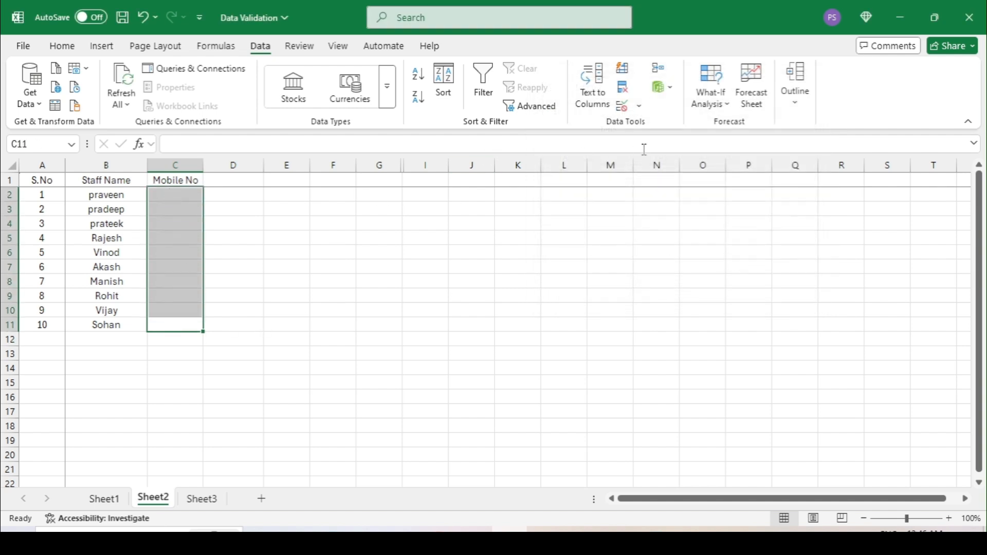
pyautogui.click(639, 106)
pyautogui.click(647, 126)
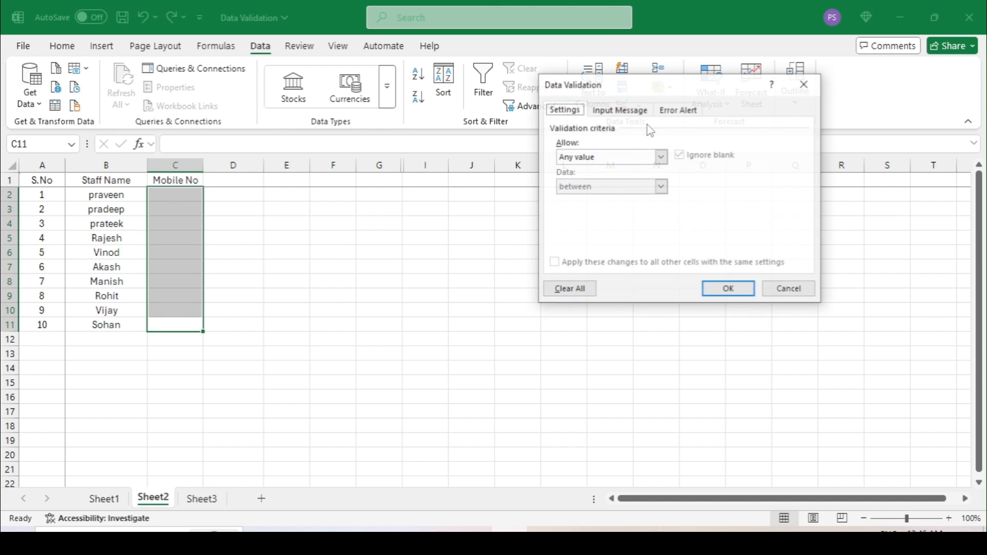
pyautogui.click(662, 158)
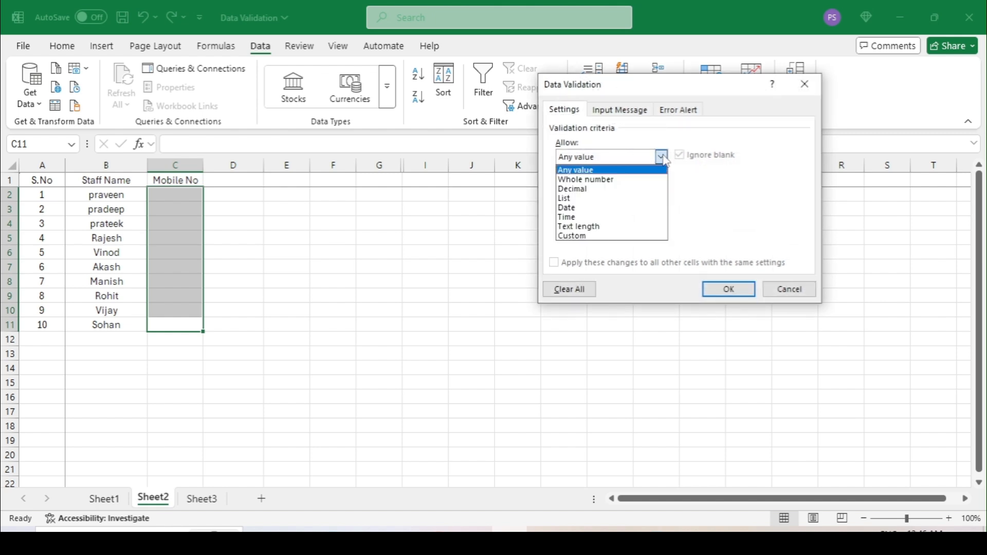
pyautogui.click(614, 189)
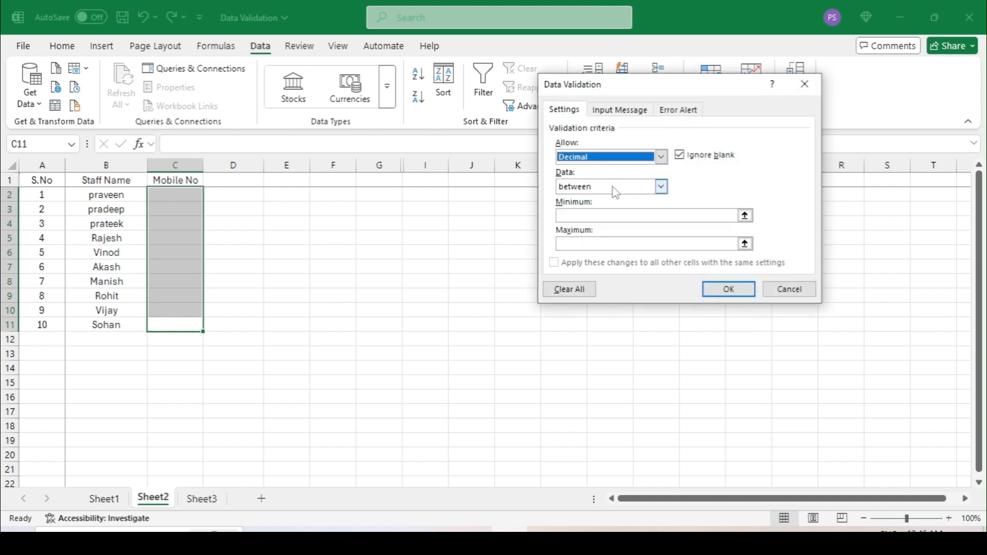
pyautogui.click(662, 157)
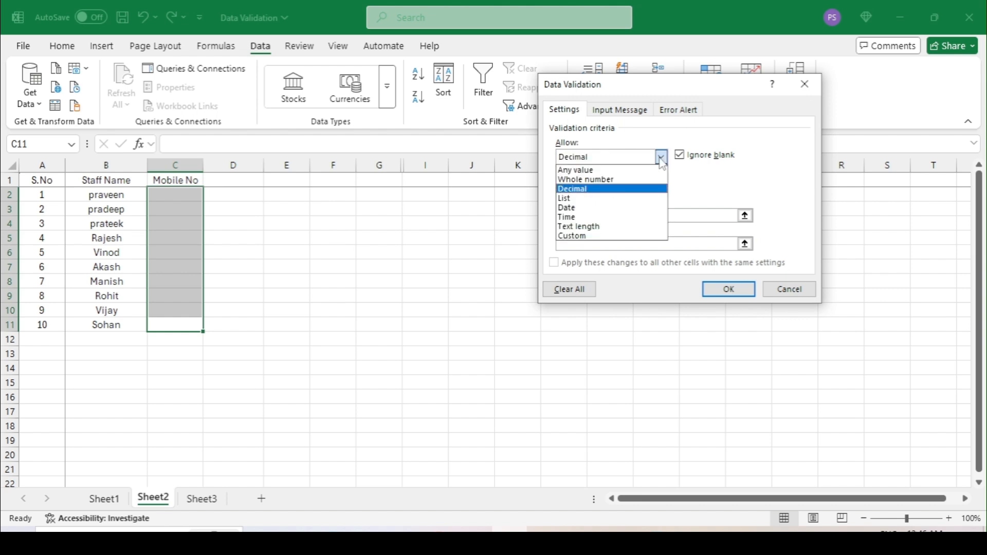
pyautogui.click(623, 208)
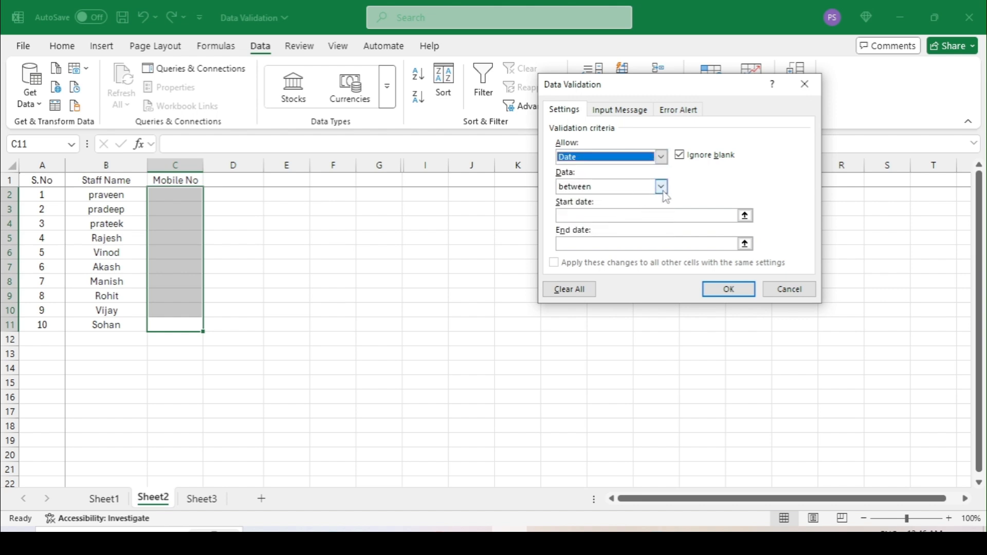
pyautogui.click(663, 214)
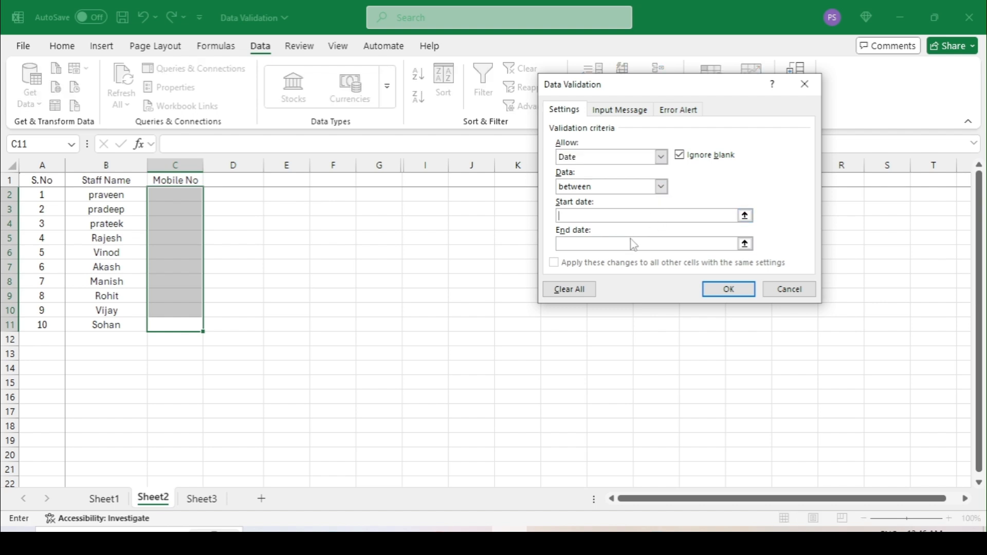
pyautogui.click(662, 187)
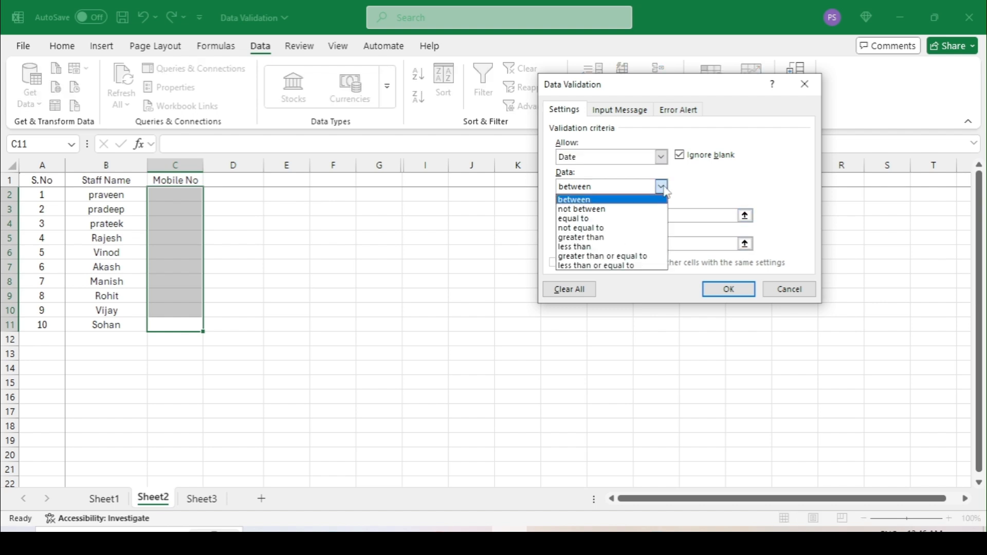
pyautogui.click(662, 188)
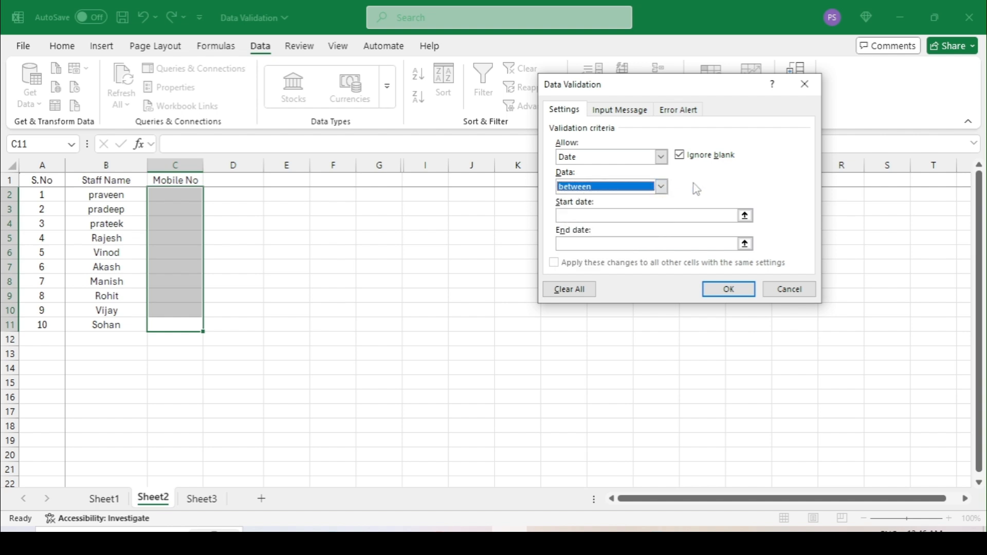
# Examine the start and end fields and the comparison conditions of the Time validation type.
pyautogui.click(661, 157)
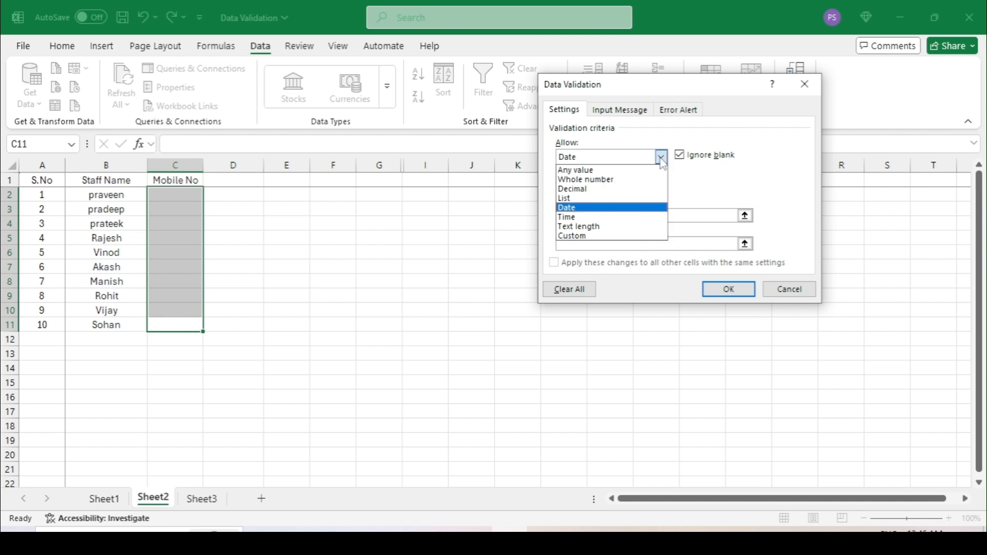
pyautogui.click(613, 214)
pyautogui.click(630, 215)
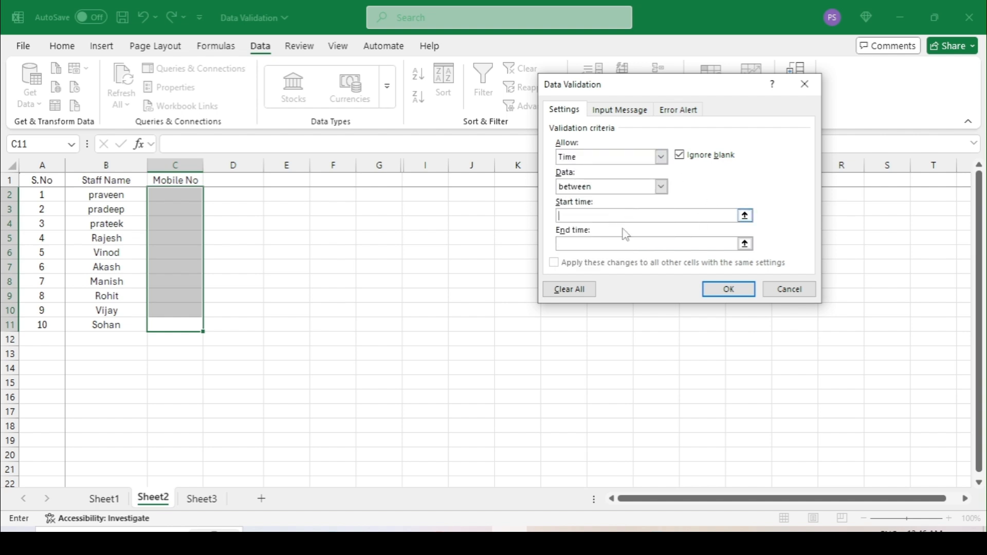
pyautogui.click(662, 187)
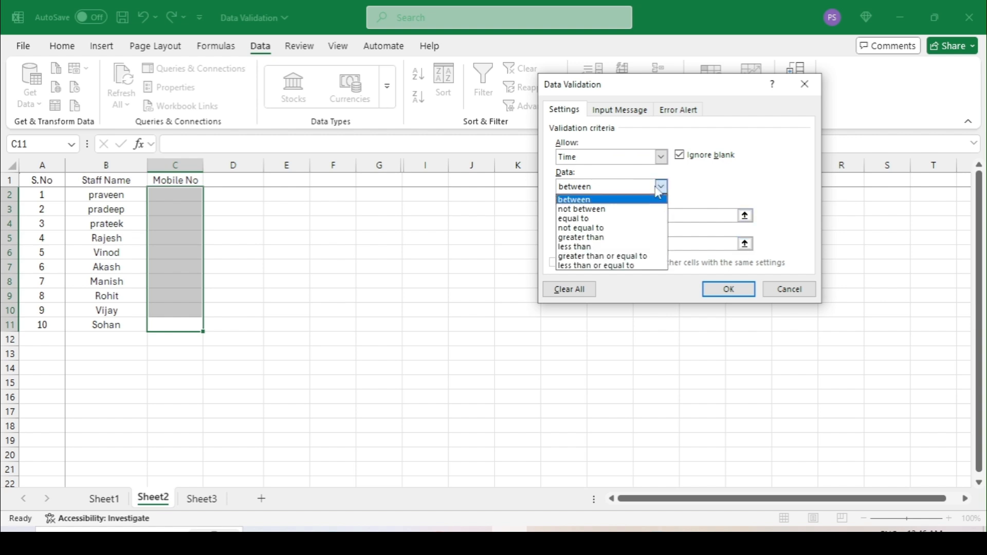
pyautogui.click(662, 187)
# Apply a Text length validation rule to C2:C11 with the condition between, minimum 10 and maximum 10.
pyautogui.click(662, 156)
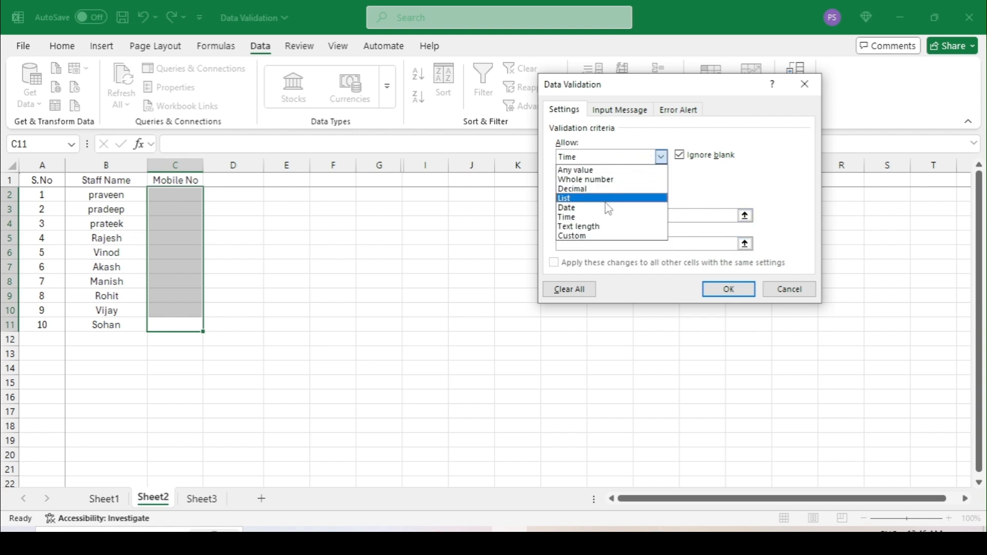
pyautogui.click(605, 227)
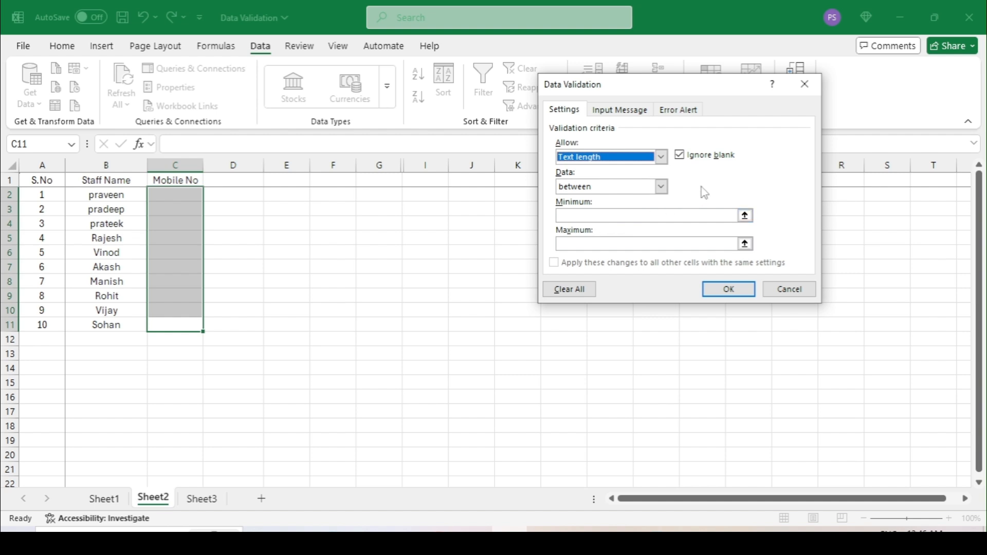
pyautogui.click(652, 187)
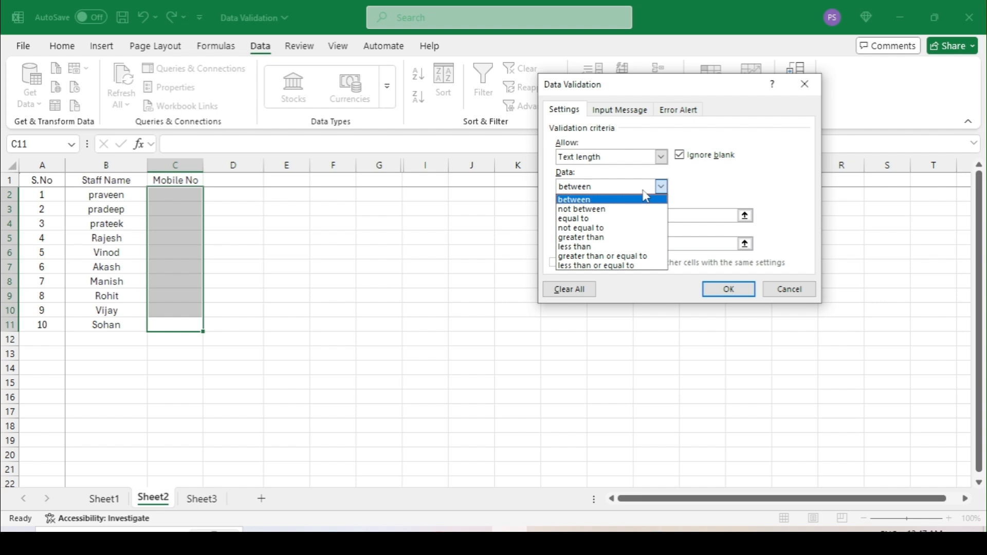
pyautogui.click(640, 199)
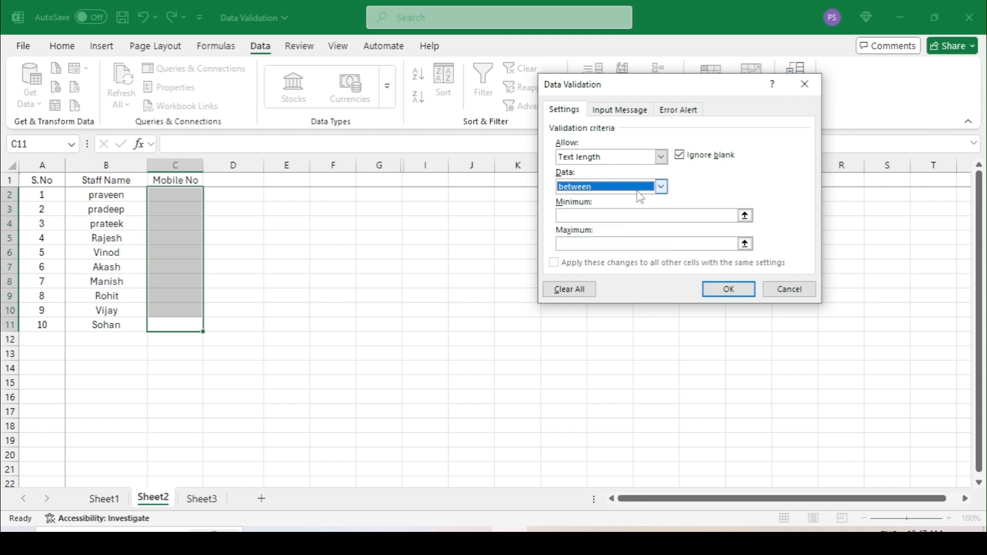
pyautogui.click(599, 218)
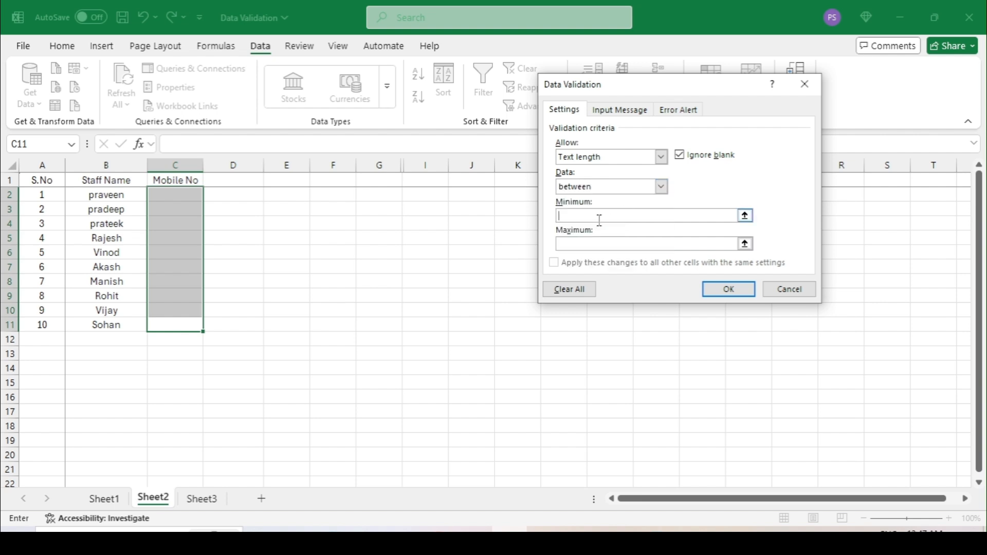
pyautogui.click(592, 241)
pyautogui.write('10')
pyautogui.click(725, 289)
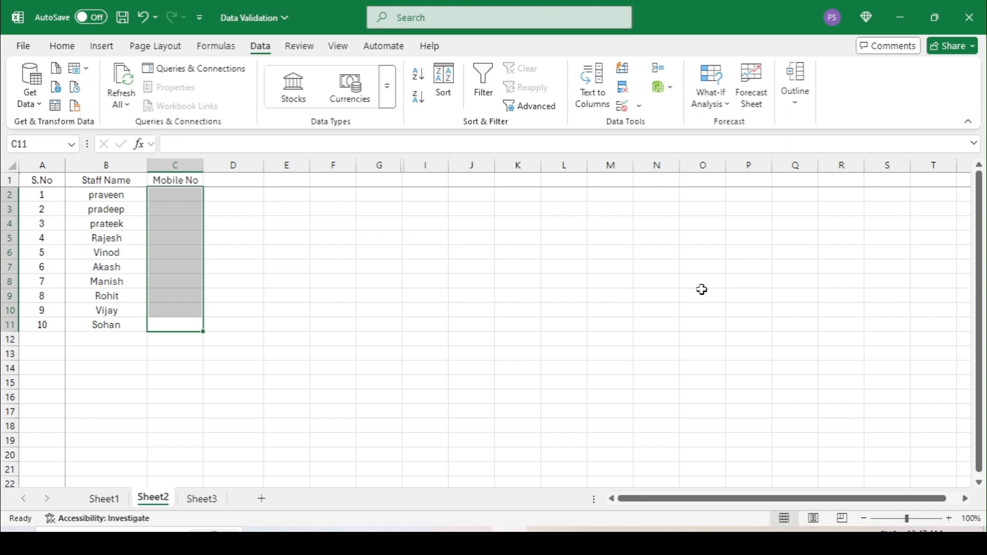
# Test the text-length rule by entering a ten-digit mobile number in cell C2.
pyautogui.click(313, 286)
pyautogui.click(191, 198)
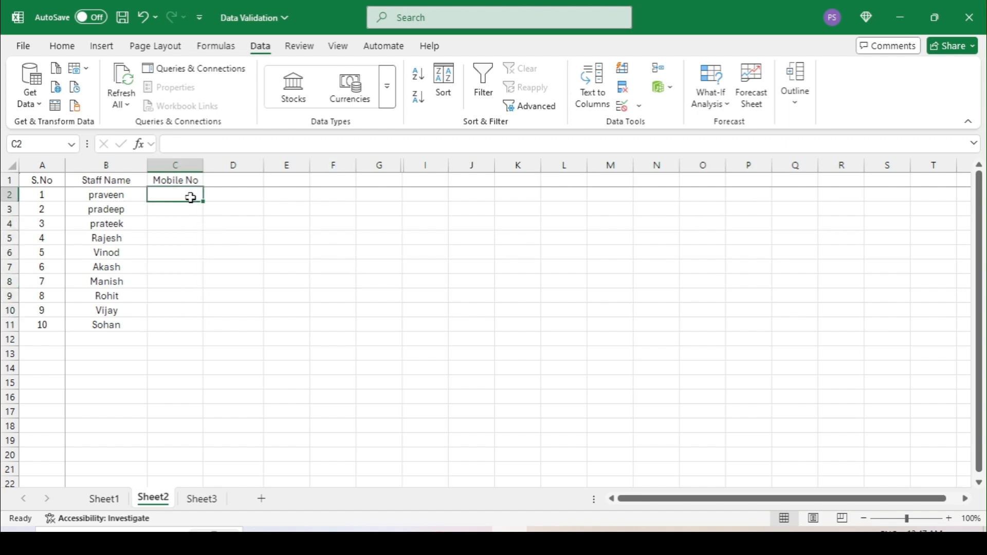
pyautogui.write('1111')
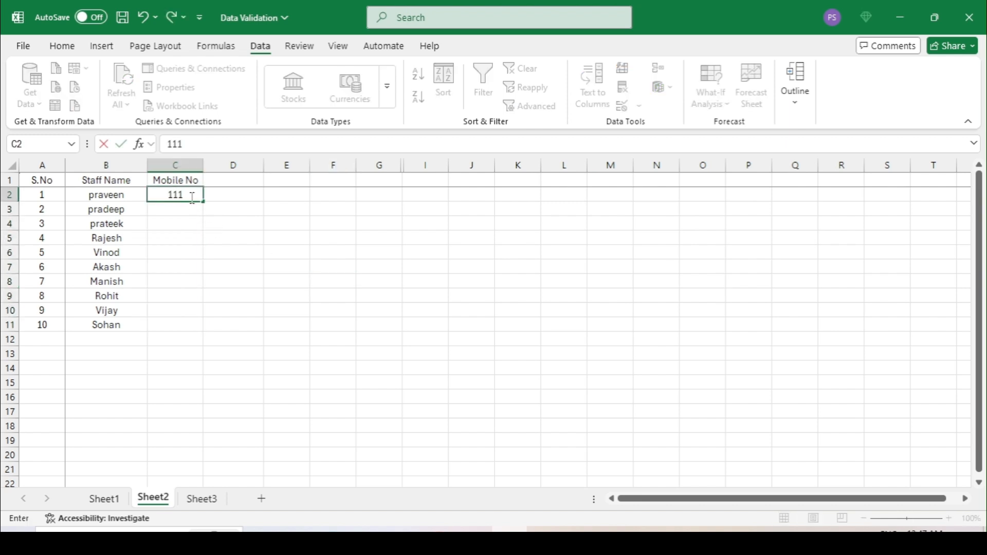
pyautogui.write('111111')
pyautogui.press('Return')
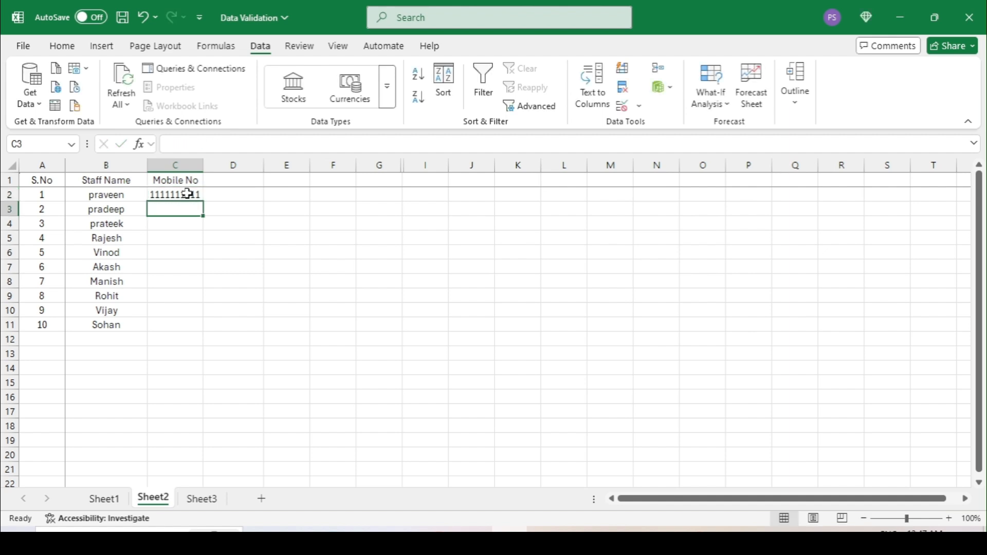
# Try to add an eleventh digit to the mobile number in C2 to test the length limit, and cancel the entry.
pyautogui.click(192, 196)
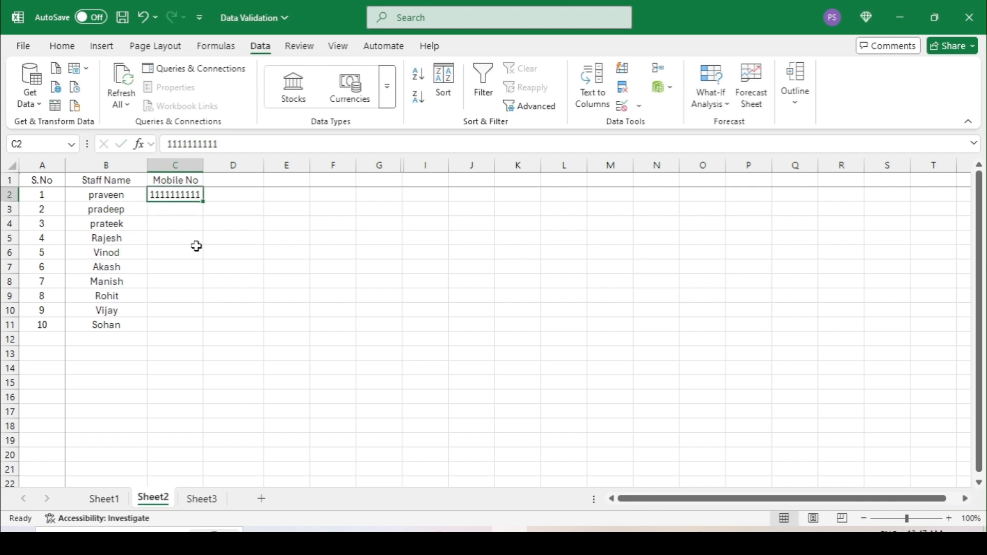
pyautogui.click(239, 144)
pyautogui.write('1')
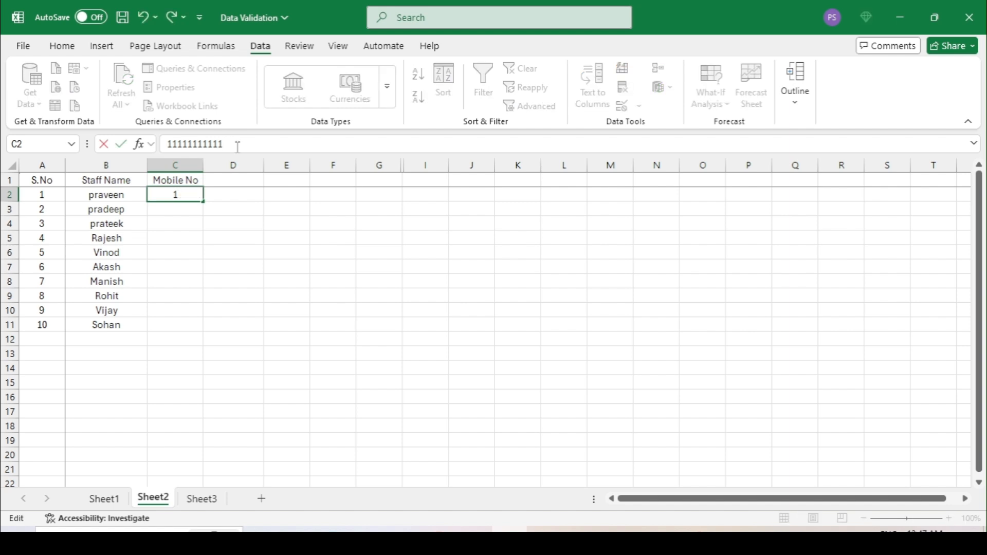
pyautogui.press('Return')
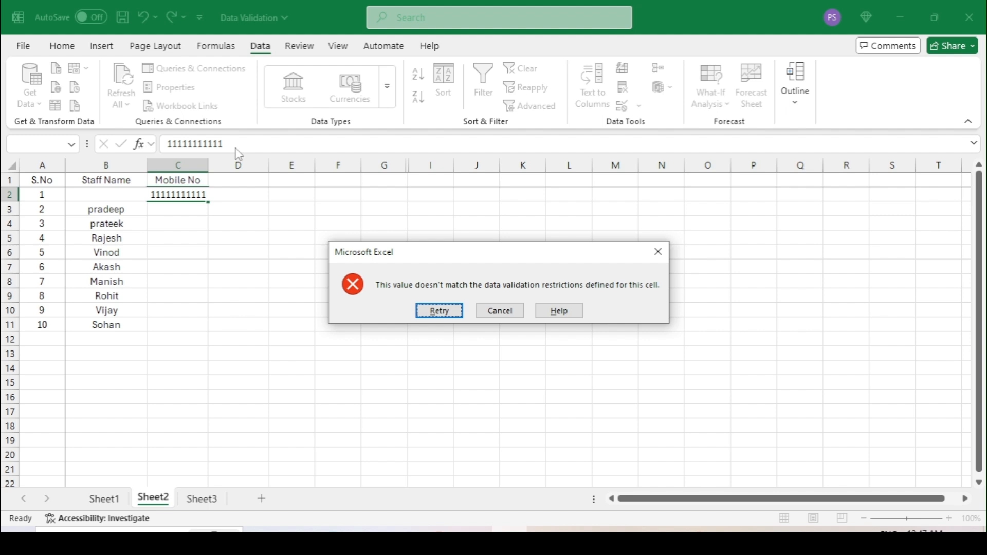
pyautogui.press('Tab')
pyautogui.press('Return')
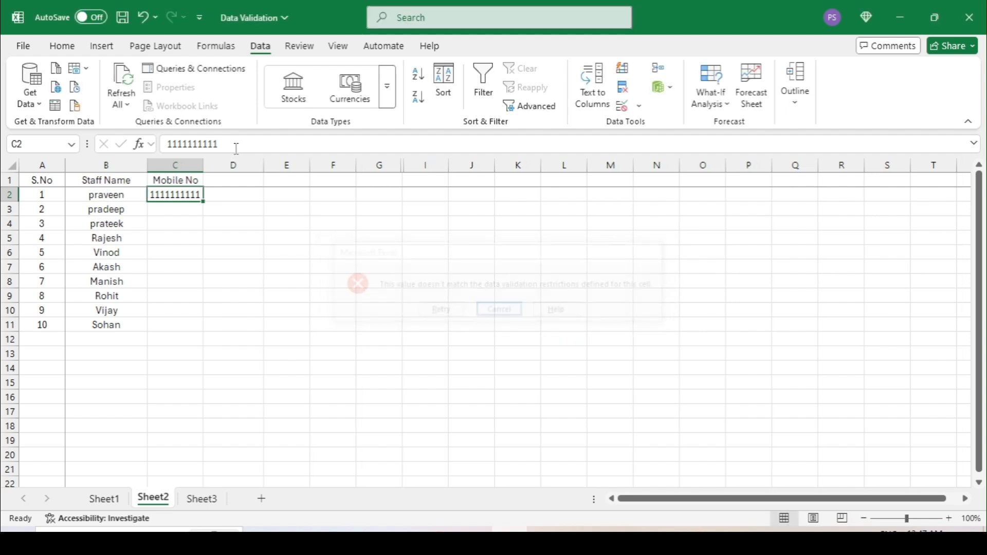
# Clear all data validation settings from C2:C11 and delete the mobile number in C2.
pyautogui.moveTo(175, 325); pyautogui.dragTo(198, 193)
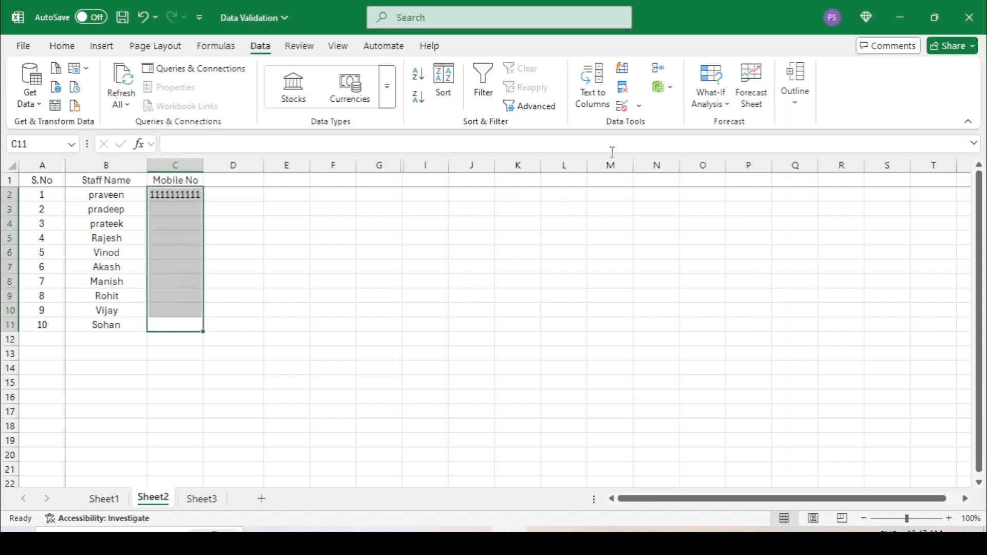
pyautogui.click(639, 106)
pyautogui.click(656, 128)
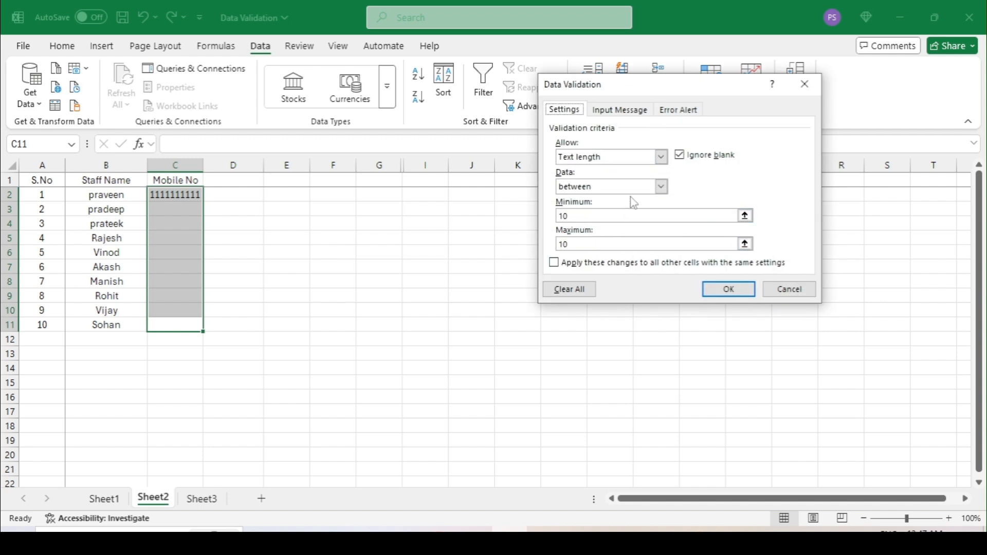
pyautogui.click(662, 187)
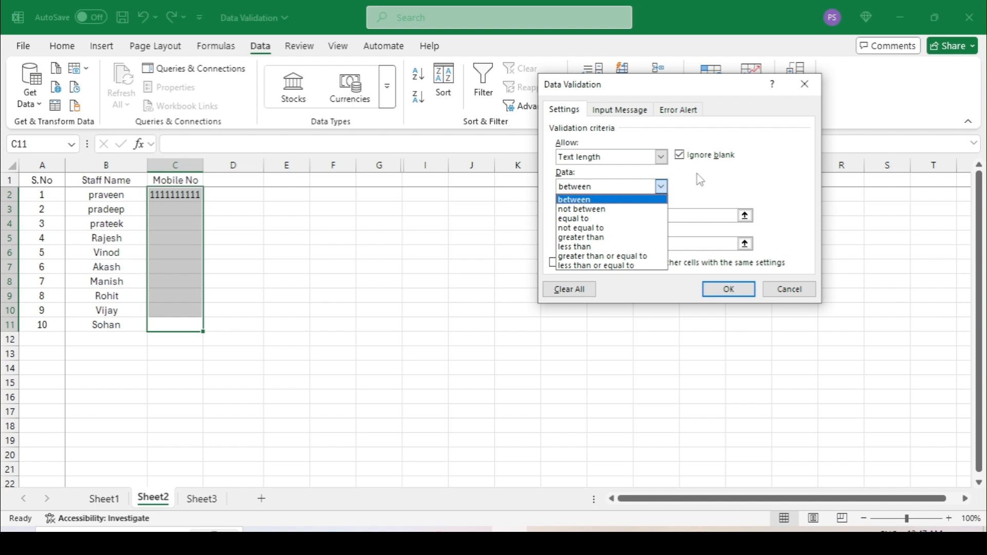
pyautogui.click(710, 179)
pyautogui.click(556, 289)
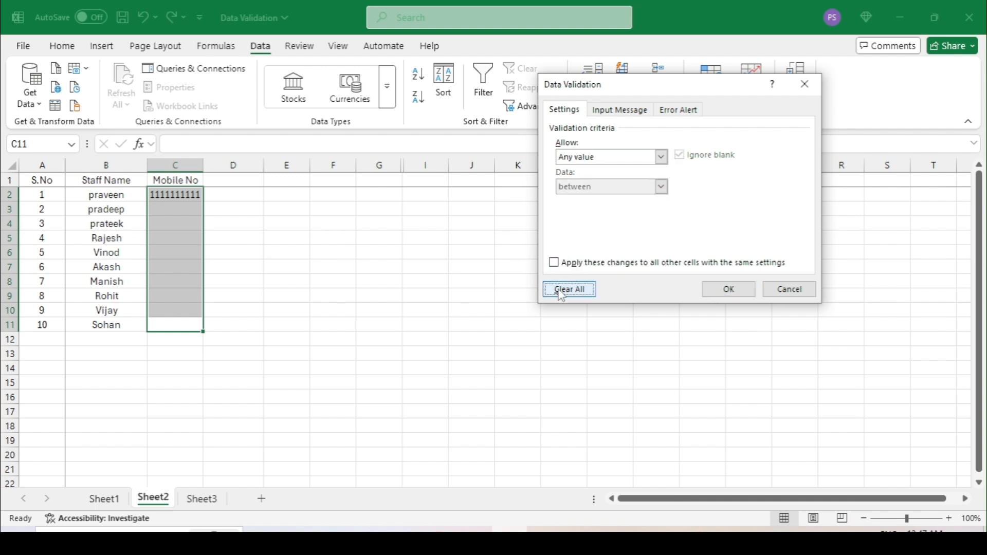
pyautogui.click(730, 290)
pyautogui.click(329, 286)
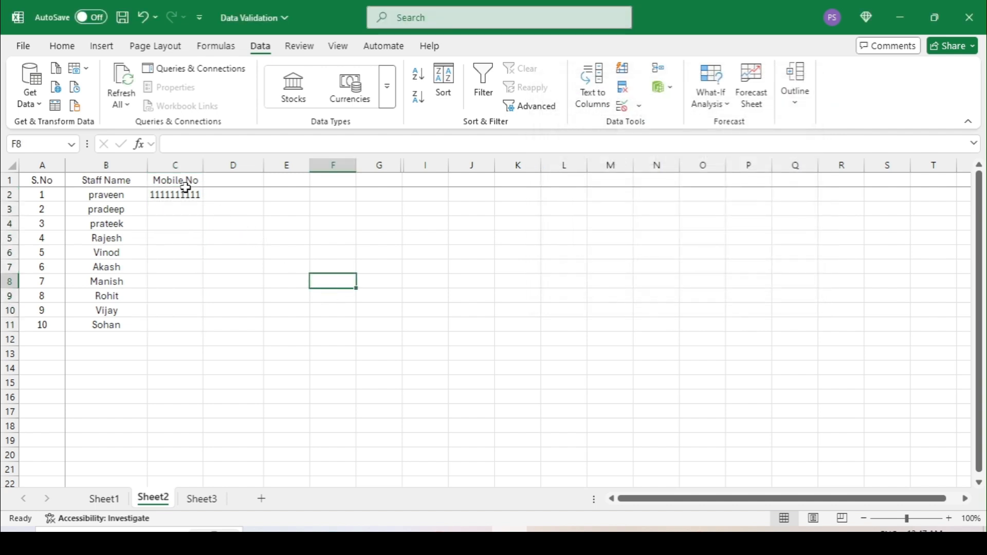
pyautogui.click(185, 194)
pyautogui.press('Delete')
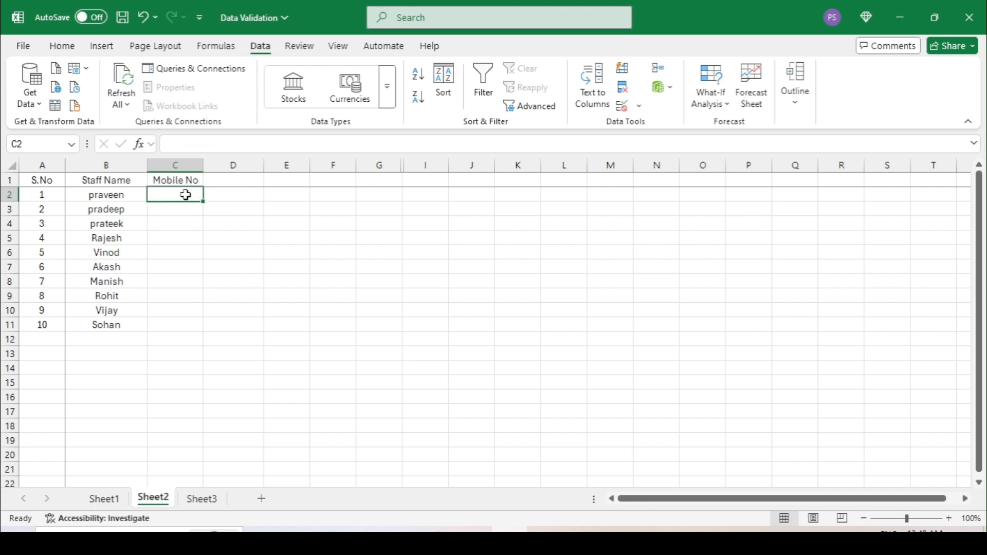
pyautogui.moveTo(150, 325); pyautogui.dragTo(167, 196)
pyautogui.click(639, 107)
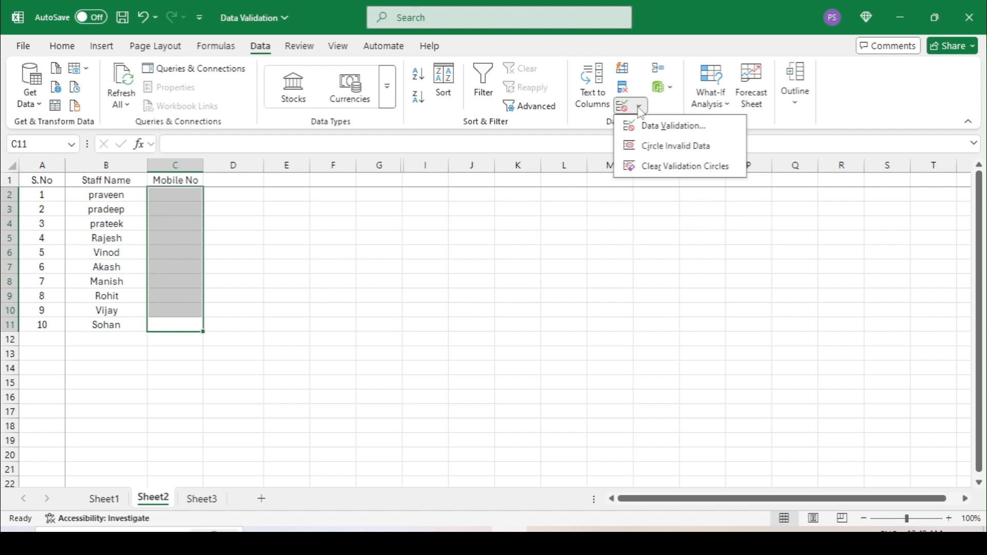
pyautogui.click(691, 145)
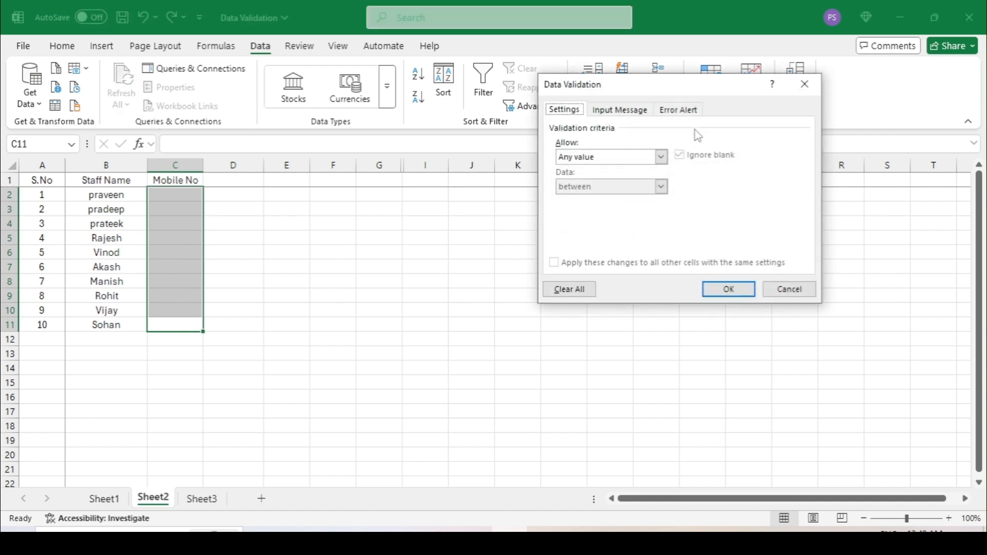
pyautogui.click(662, 157)
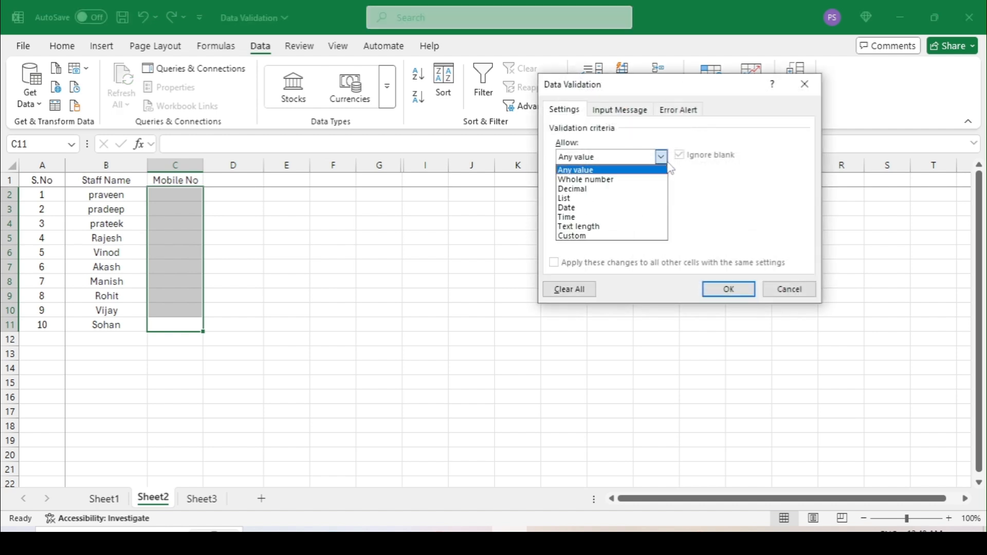
pyautogui.click(612, 198)
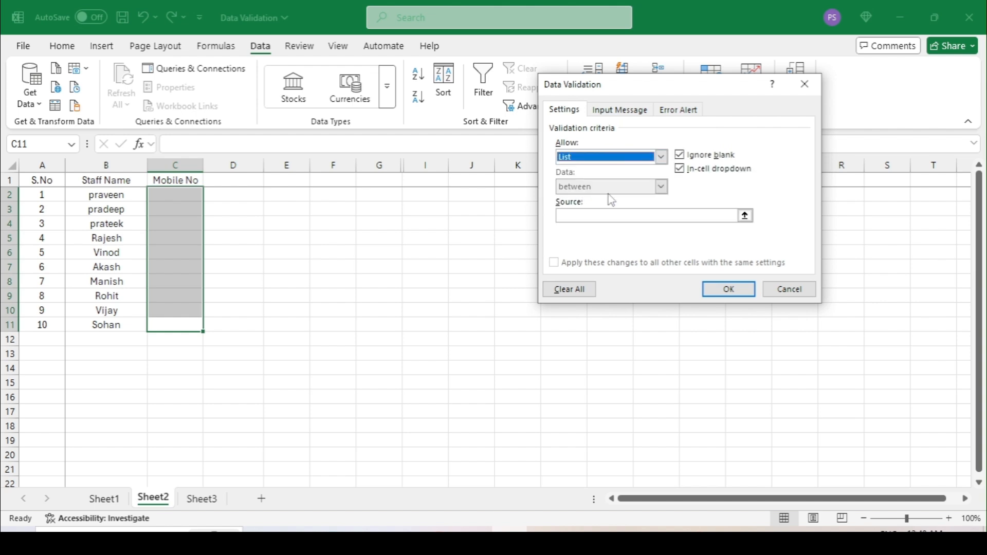
pyautogui.click(788, 290)
pyautogui.click(492, 325)
# Unhide the hidden column H between columns G and I to reveal the status entries in H3:H5.
pyautogui.moveTo(217, 194); pyautogui.dragTo(219, 321)
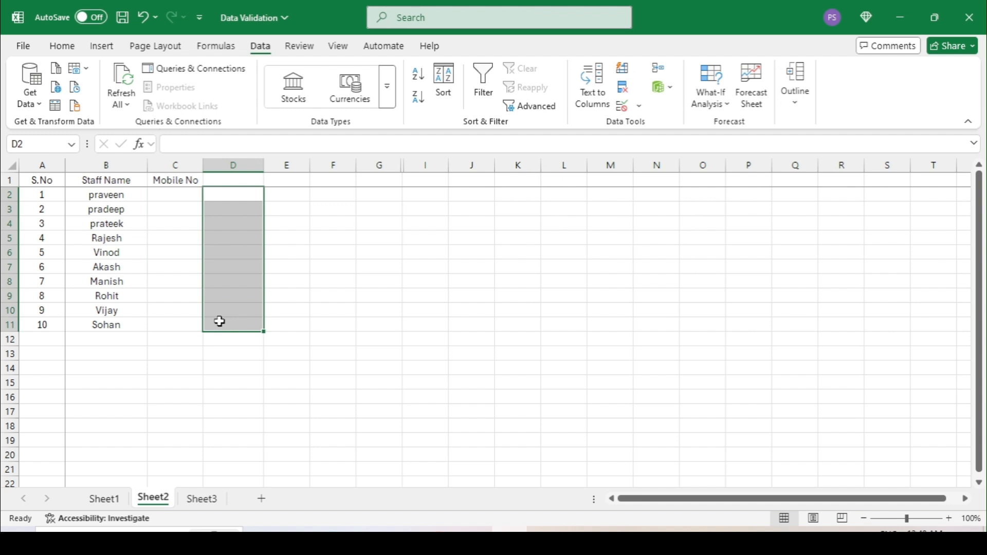
pyautogui.moveTo(378, 165); pyautogui.dragTo(472, 167)
pyautogui.rightClick(445, 218)
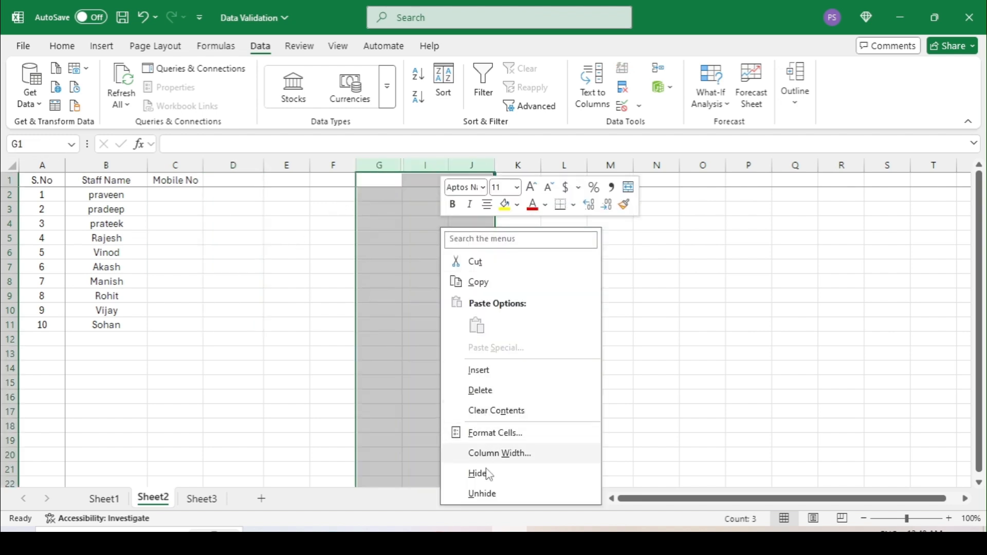
pyautogui.click(490, 494)
pyautogui.click(238, 299)
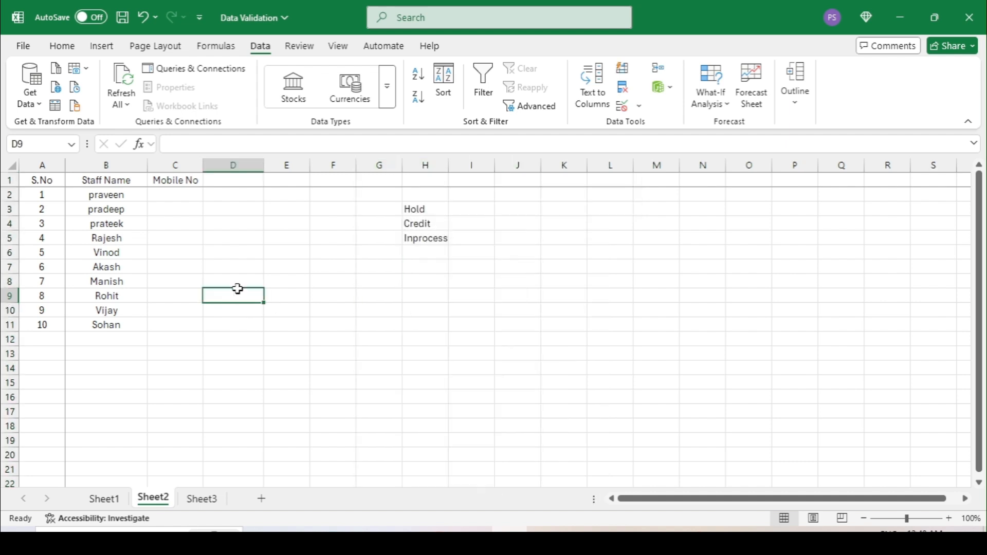
pyautogui.moveTo(423, 205); pyautogui.dragTo(441, 236)
pyautogui.click(427, 225)
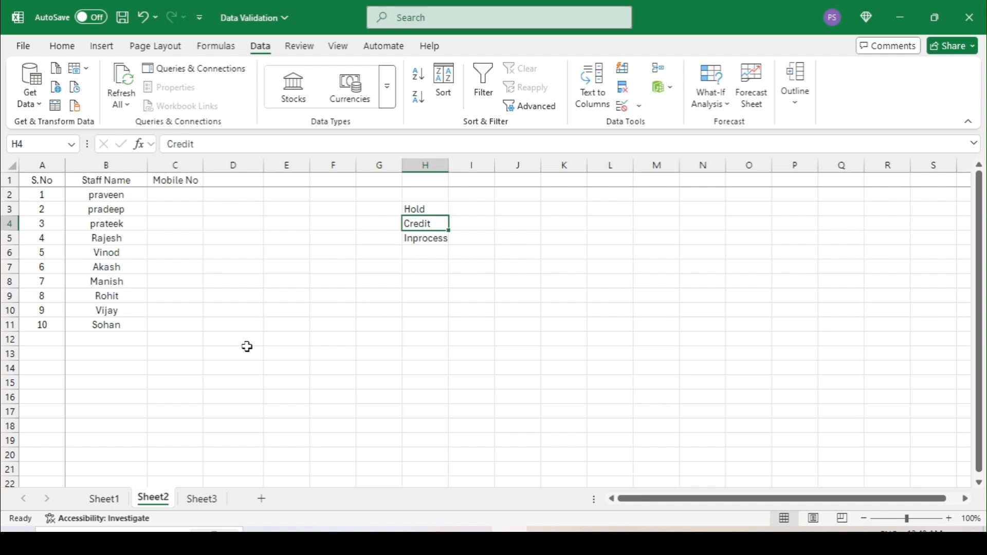
# Apply a List validation rule to D2:D11 using the range =$H$3:$H$5 as its source.
pyautogui.moveTo(216, 329); pyautogui.dragTo(237, 197)
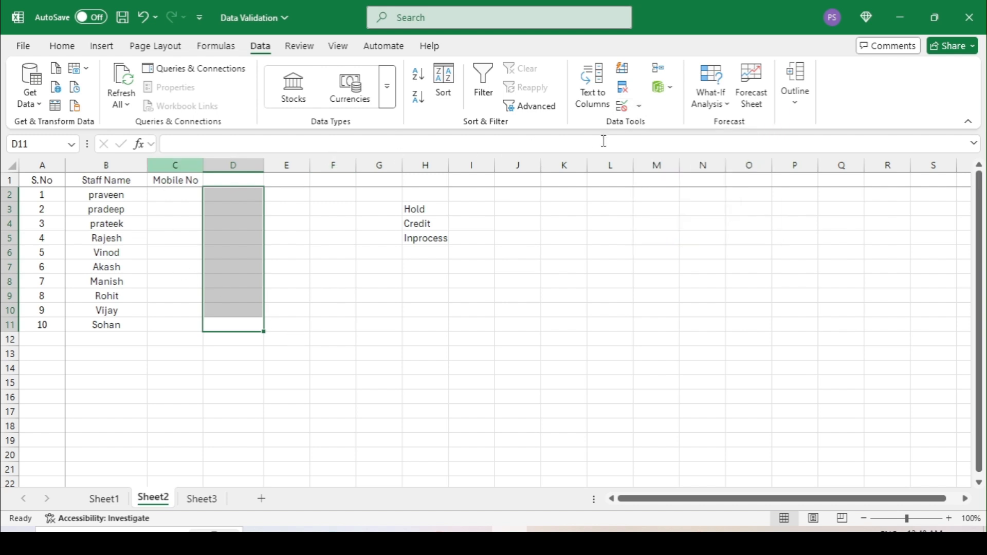
pyautogui.click(639, 105)
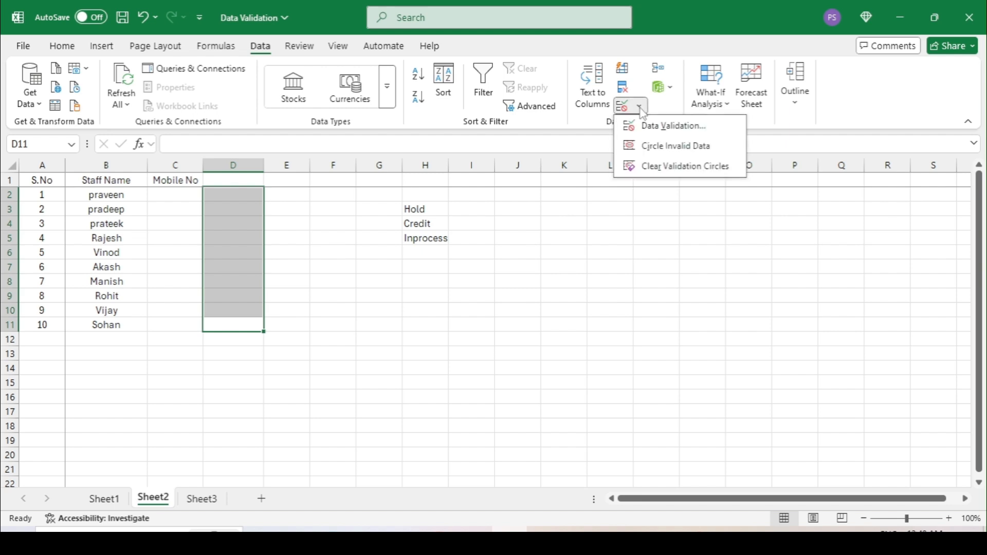
pyautogui.click(678, 126)
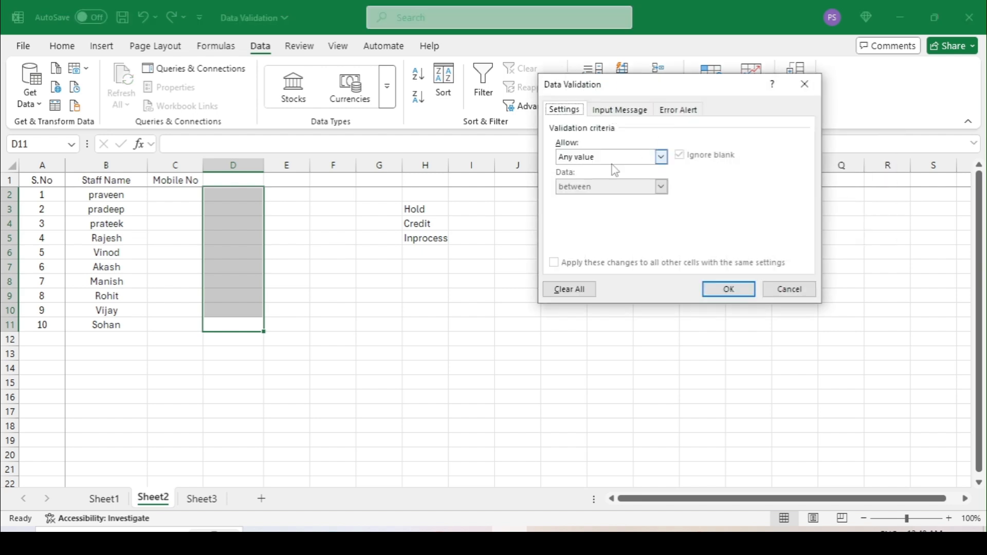
pyautogui.click(661, 157)
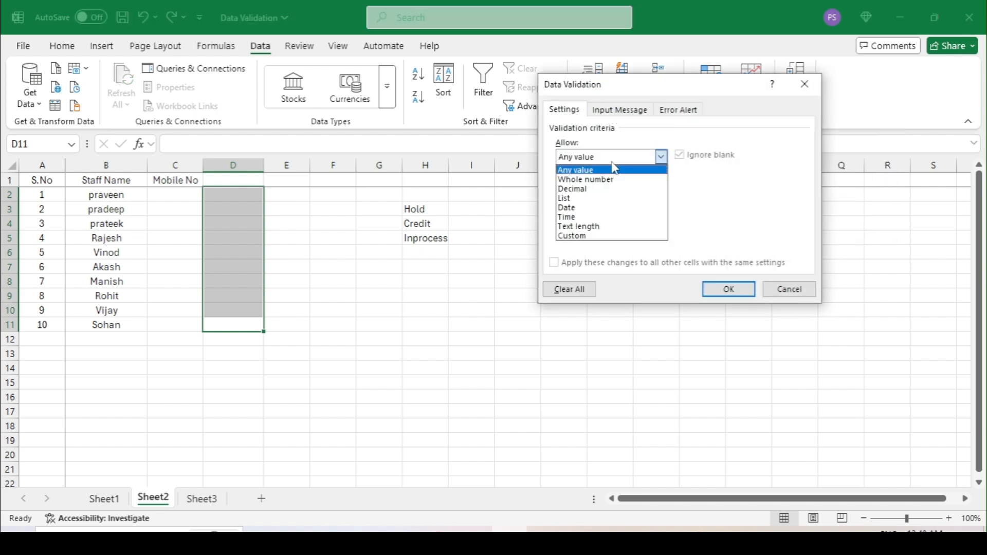
pyautogui.click(598, 197)
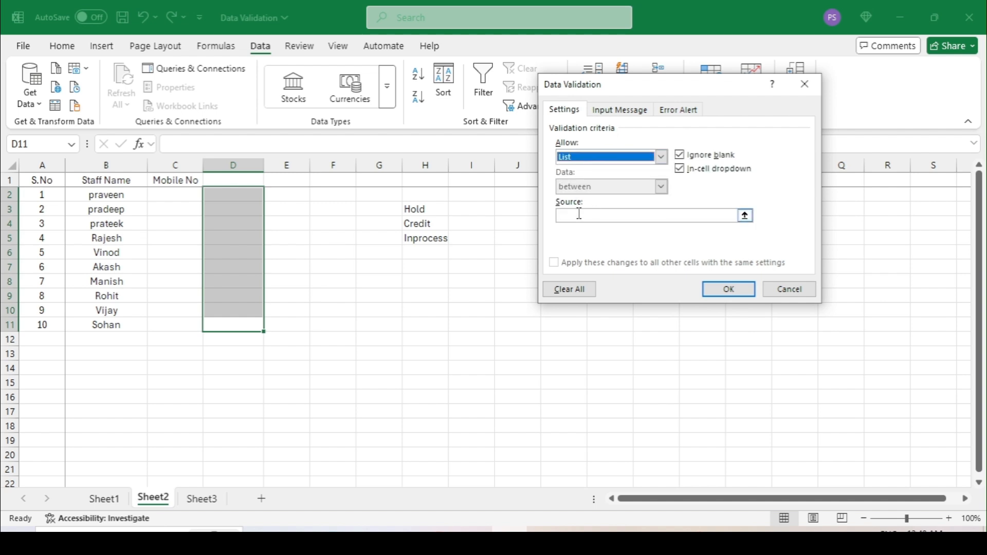
pyautogui.click(579, 213)
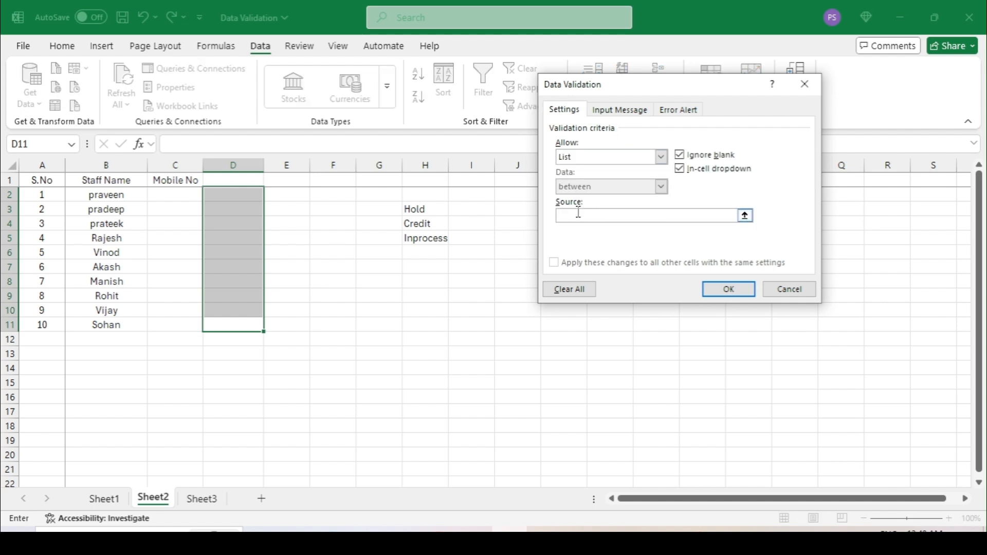
pyautogui.moveTo(403, 209); pyautogui.dragTo(412, 237)
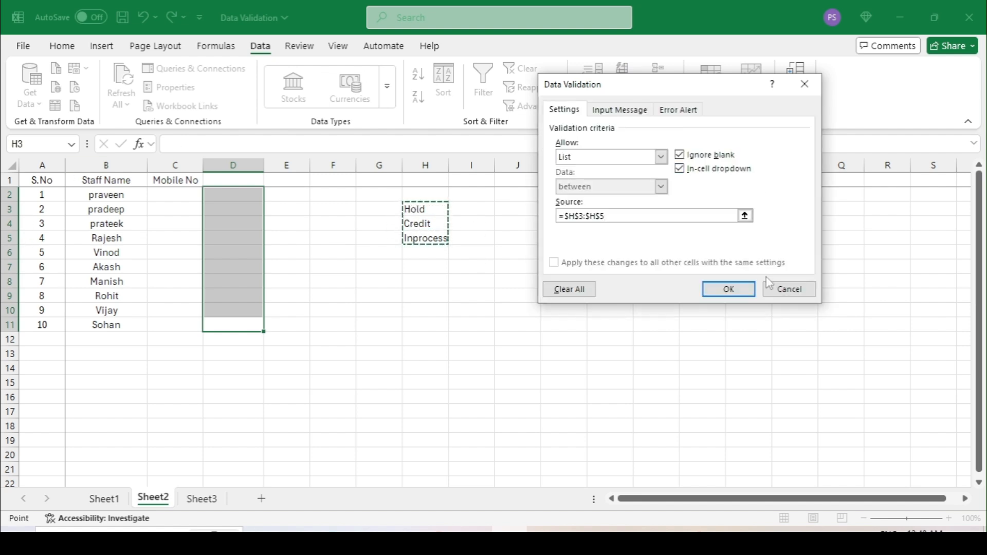
pyautogui.click(737, 298)
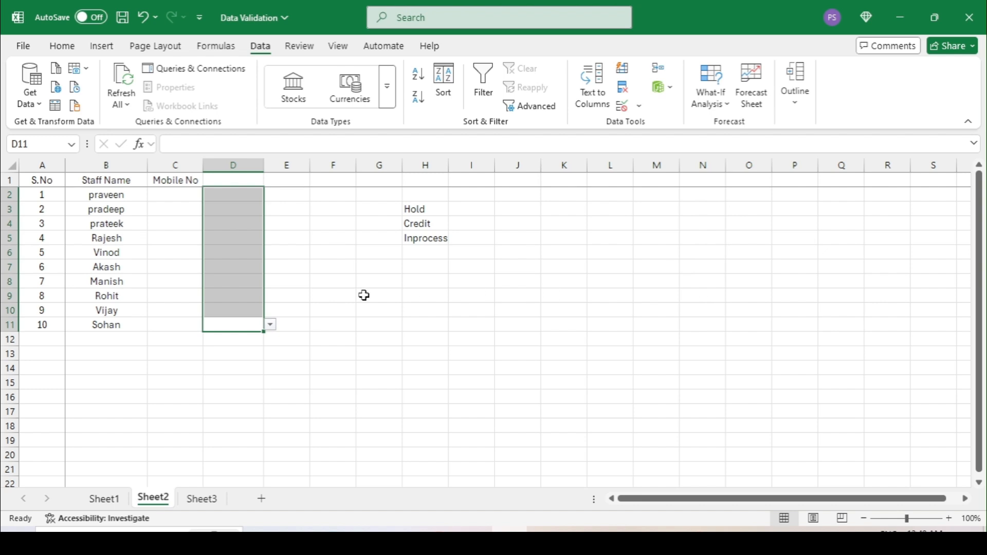
# Open the in-cell dropdown in D3 to check the options offered from the source range.
pyautogui.click(228, 208)
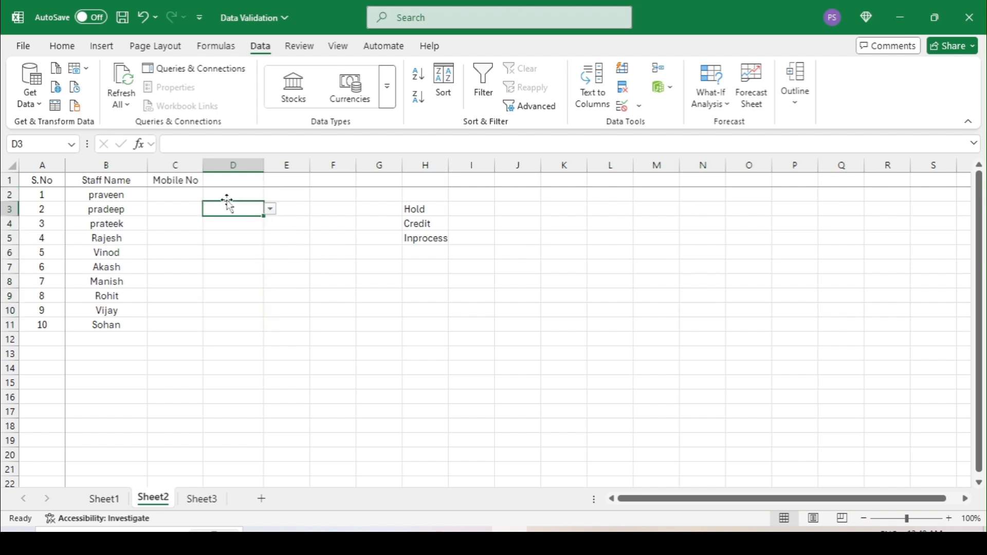
pyautogui.click(270, 209)
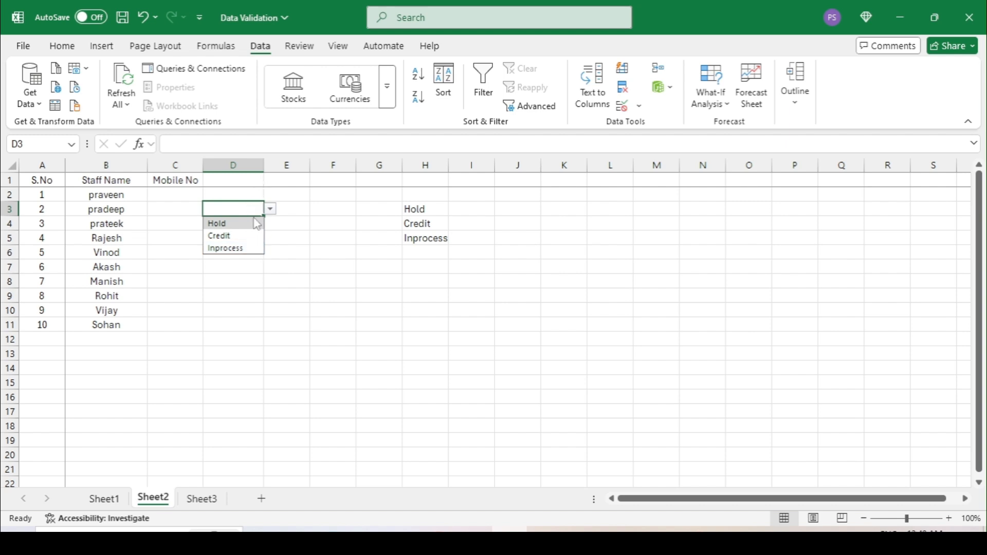
pyautogui.click(211, 283)
pyautogui.click(232, 207)
pyautogui.click(233, 296)
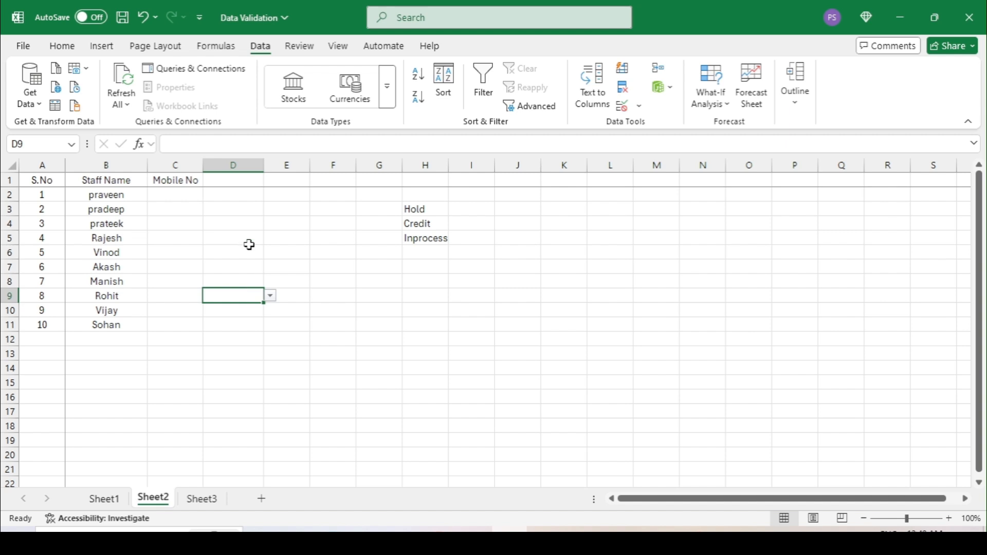
# Clear all data validation settings from D2:D11.
pyautogui.moveTo(229, 324); pyautogui.dragTo(237, 197)
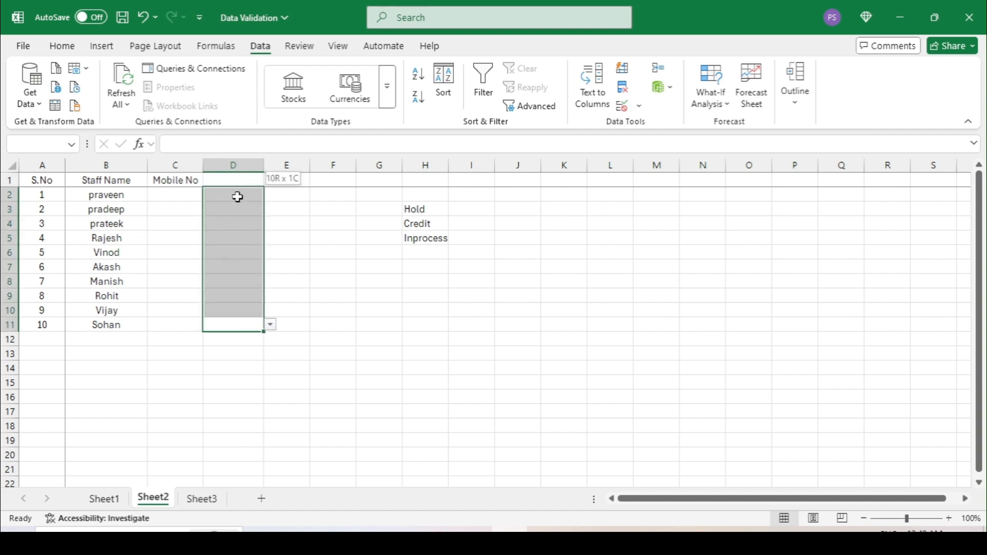
pyautogui.click(639, 105)
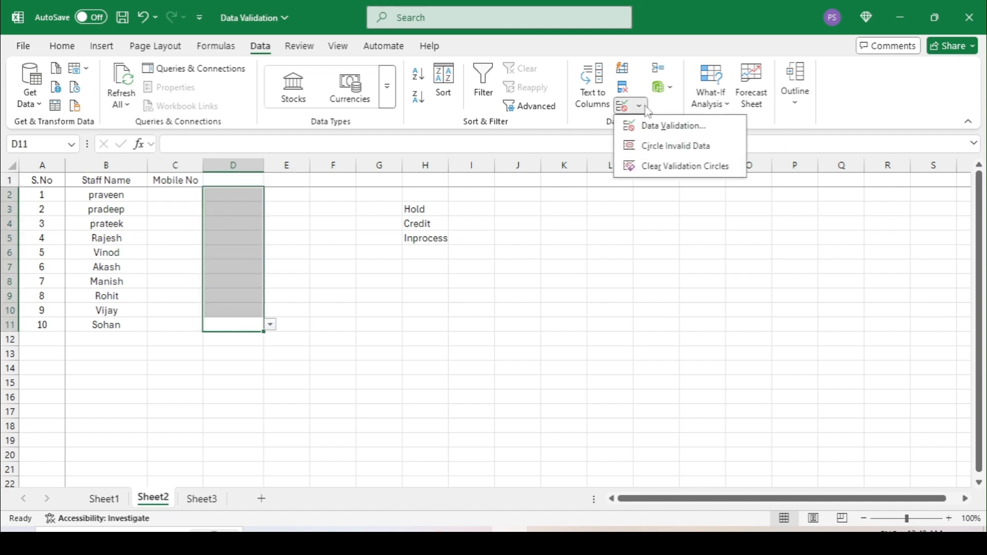
pyautogui.click(661, 127)
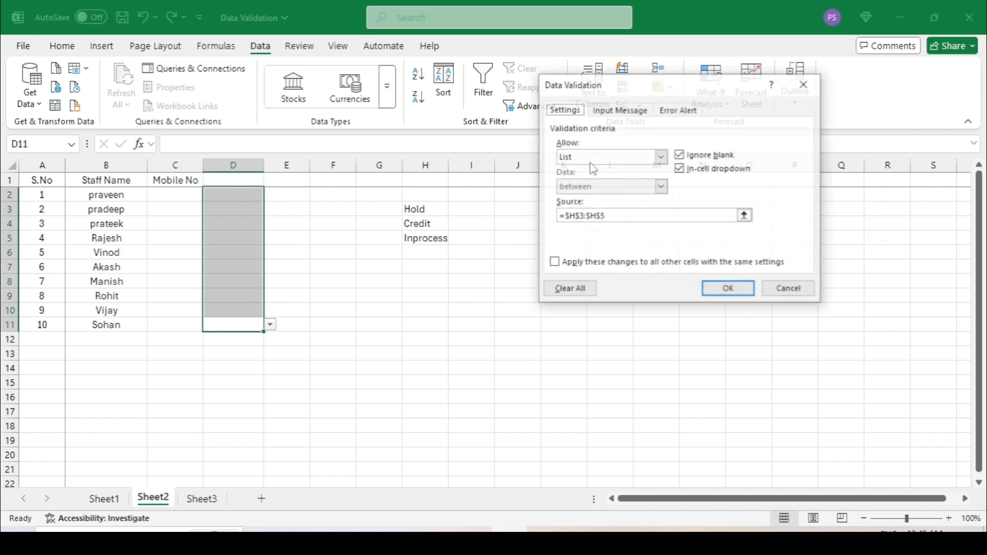
pyautogui.click(568, 288)
pyautogui.click(729, 289)
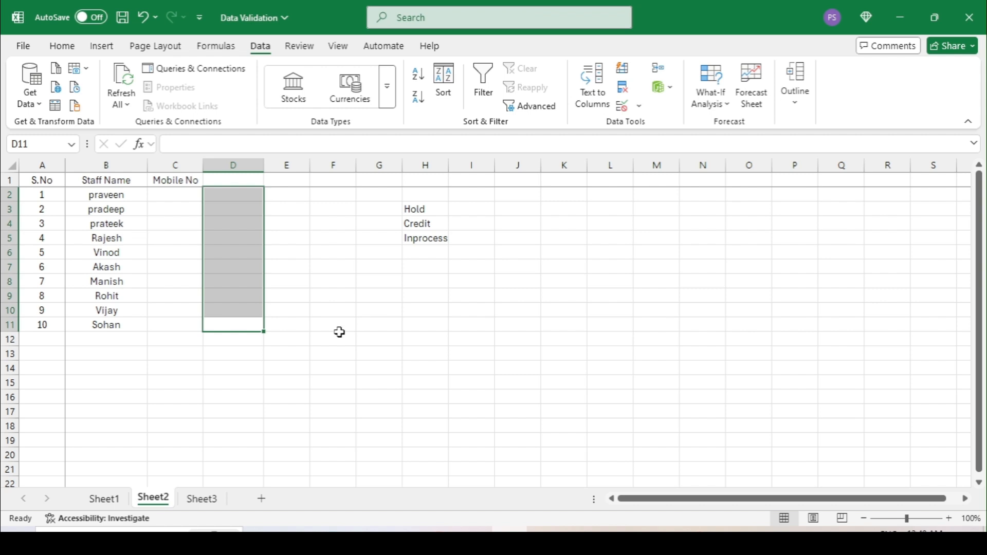
pyautogui.click(292, 335)
# Apply a List validation rule to D2:D11 with the directly entered source Yes,No.
pyautogui.moveTo(242, 329); pyautogui.dragTo(260, 191)
pyautogui.click(641, 108)
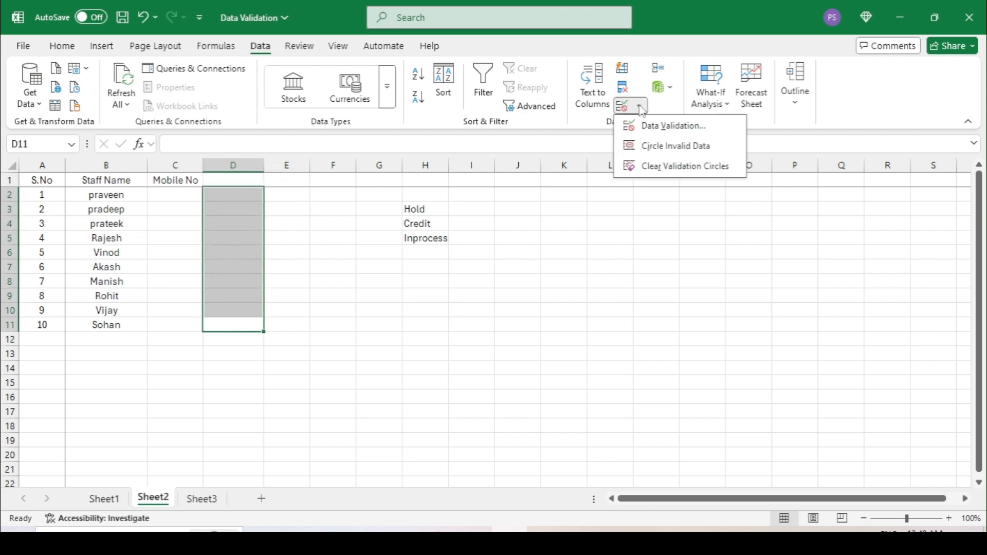
pyautogui.click(668, 127)
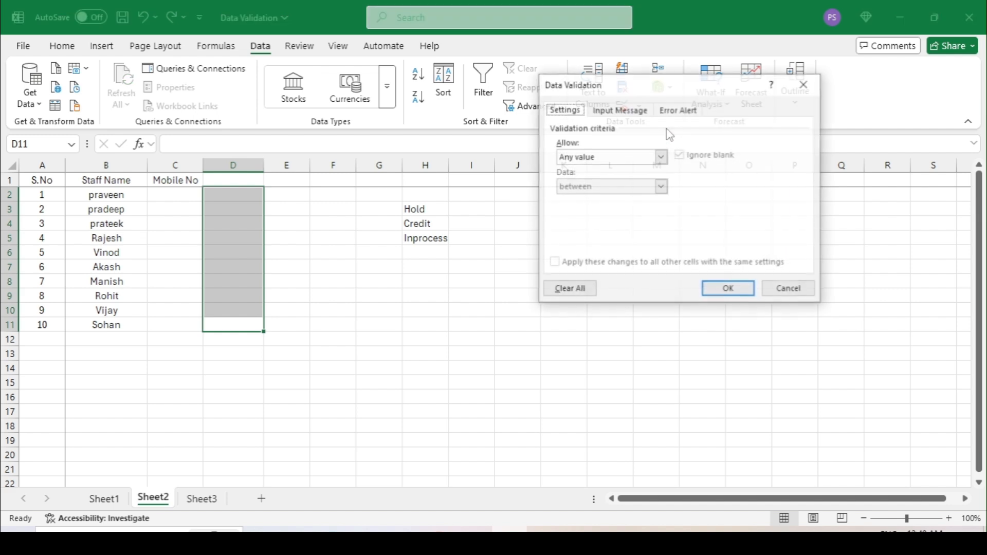
pyautogui.click(622, 160)
pyautogui.click(604, 200)
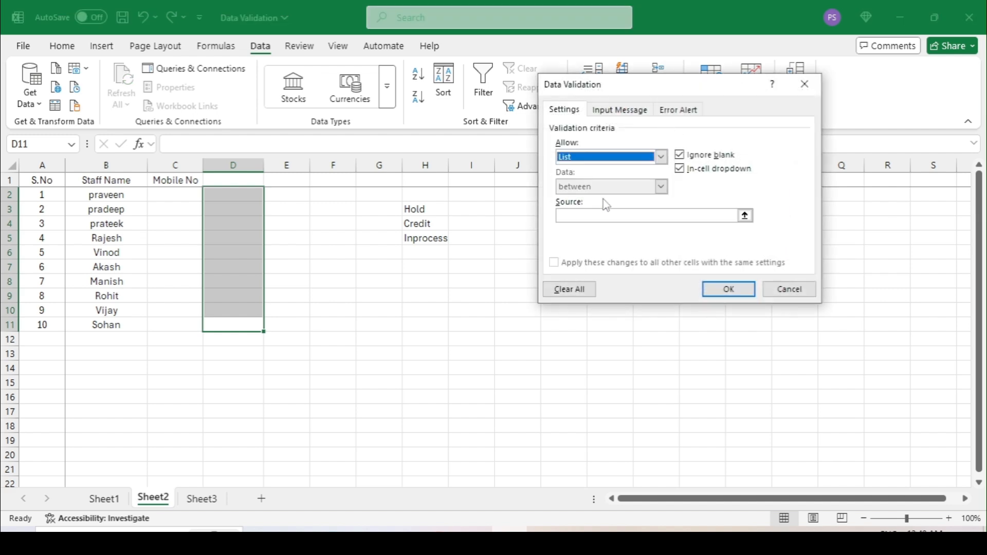
pyautogui.click(601, 215)
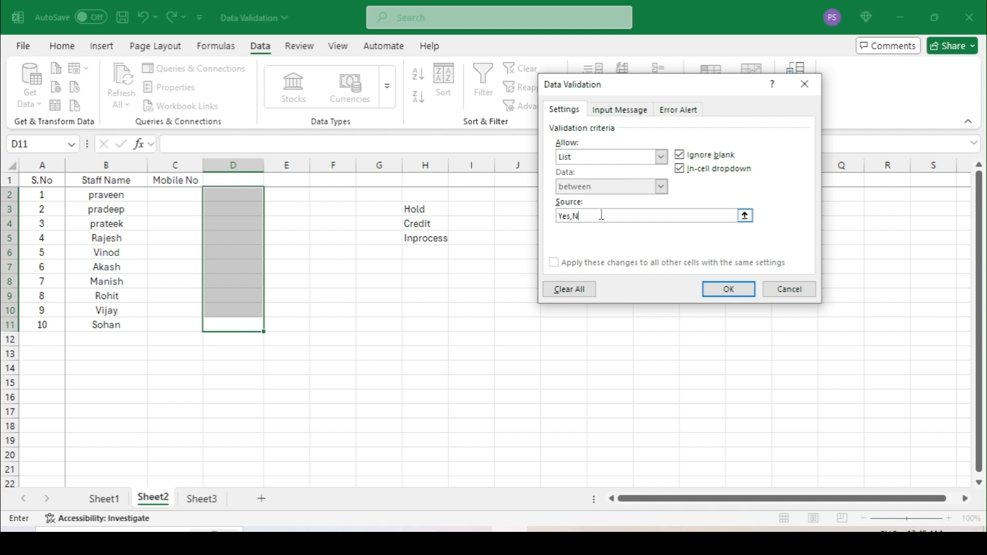
pyautogui.click(728, 288)
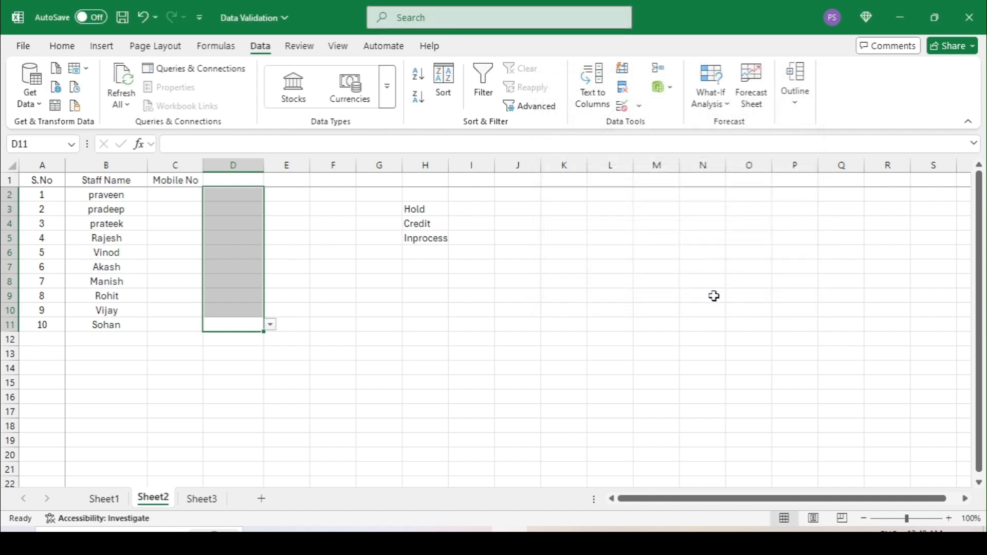
# Open the in-cell dropdown in D4 to check the entries of the manually entered list.
pyautogui.click(250, 223)
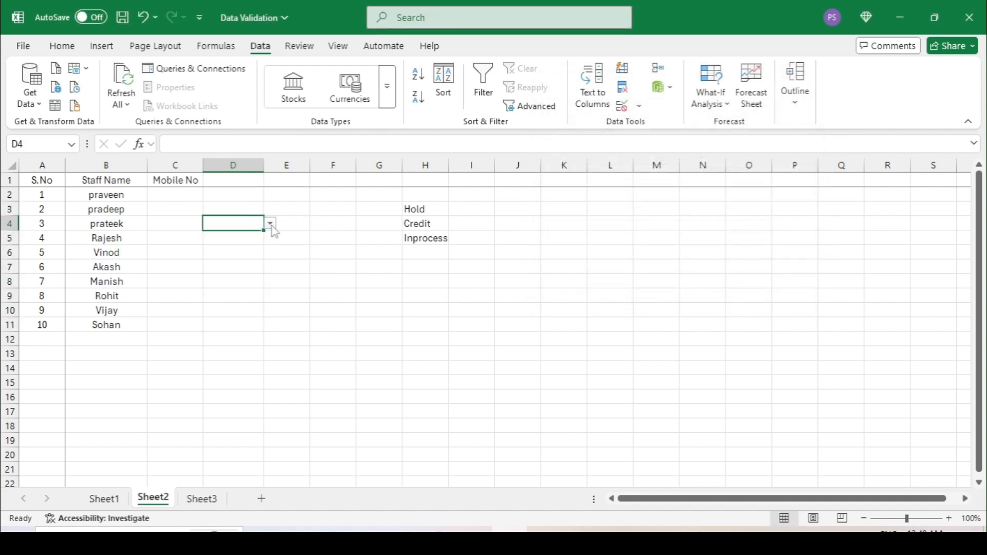
pyautogui.click(271, 224)
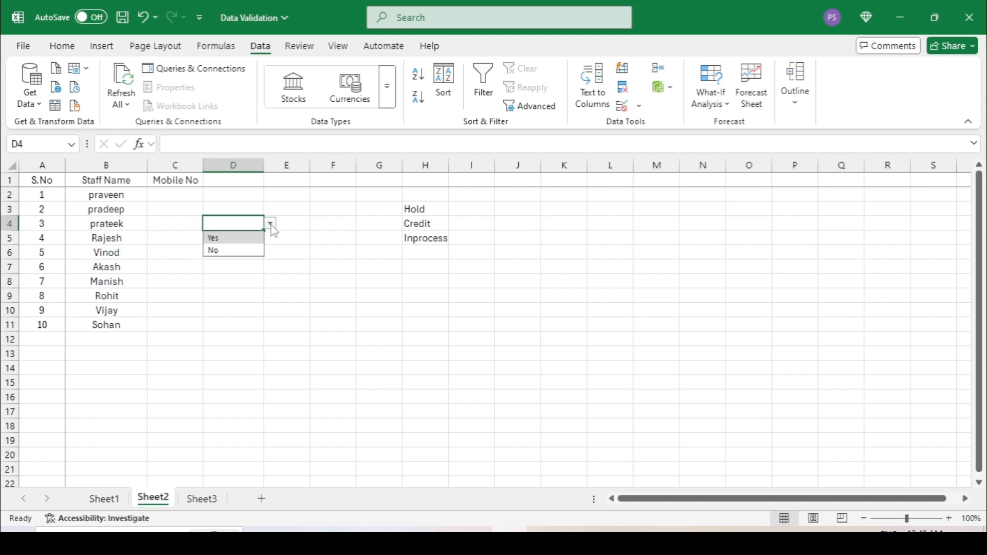
pyautogui.click(232, 325)
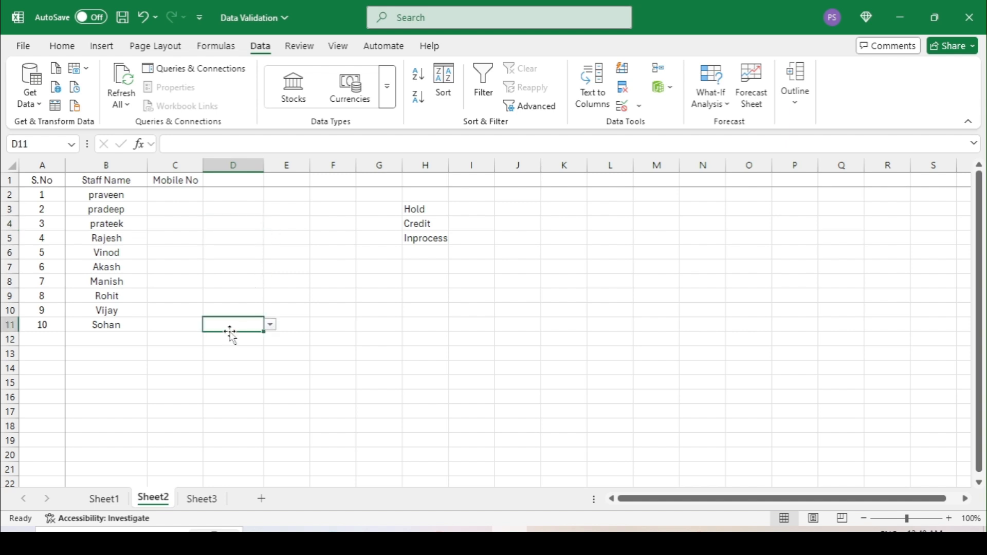
pyautogui.click(165, 302)
# Reset the validation criteria for D2:D11 with Clear All and cancel the dialog.
pyautogui.moveTo(209, 322); pyautogui.dragTo(254, 194)
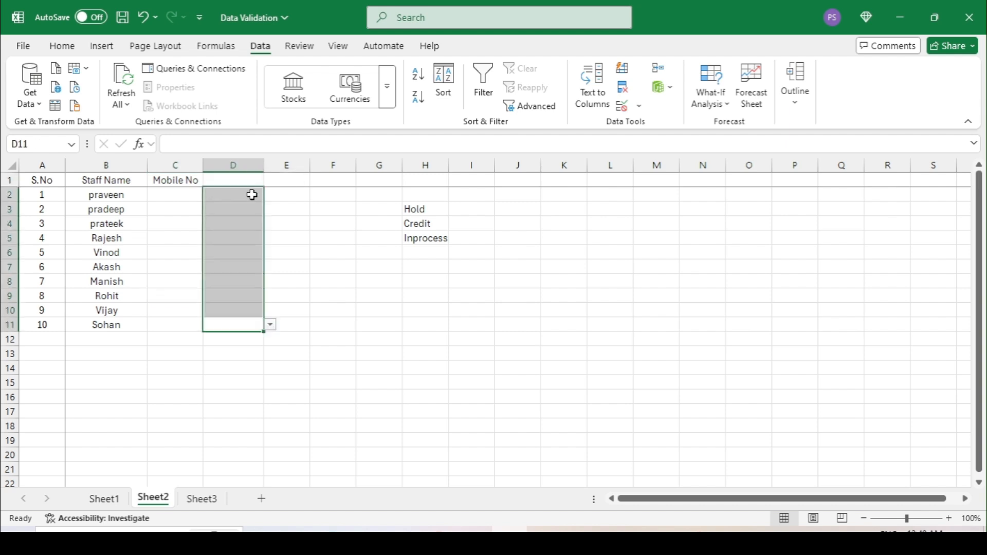
pyautogui.click(638, 107)
pyautogui.click(646, 125)
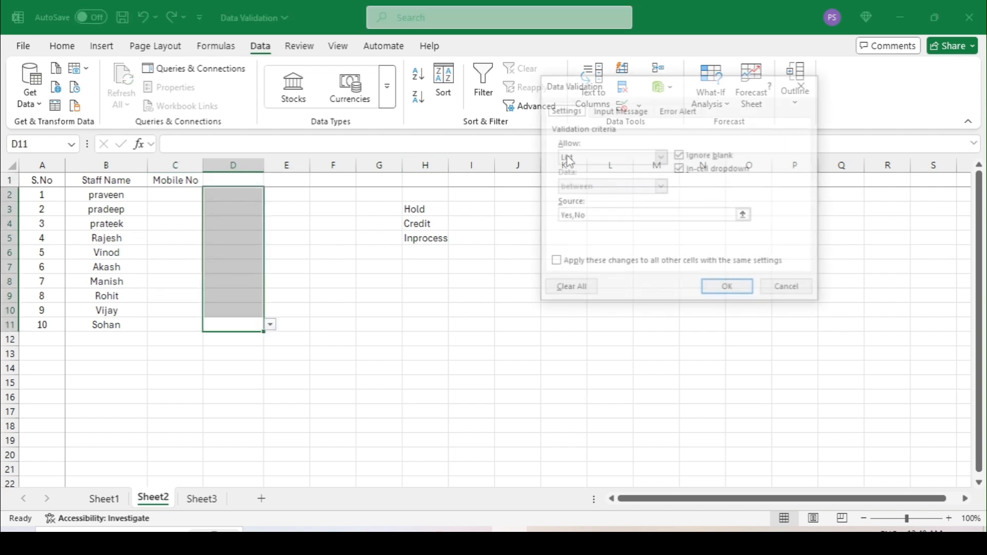
pyautogui.click(561, 290)
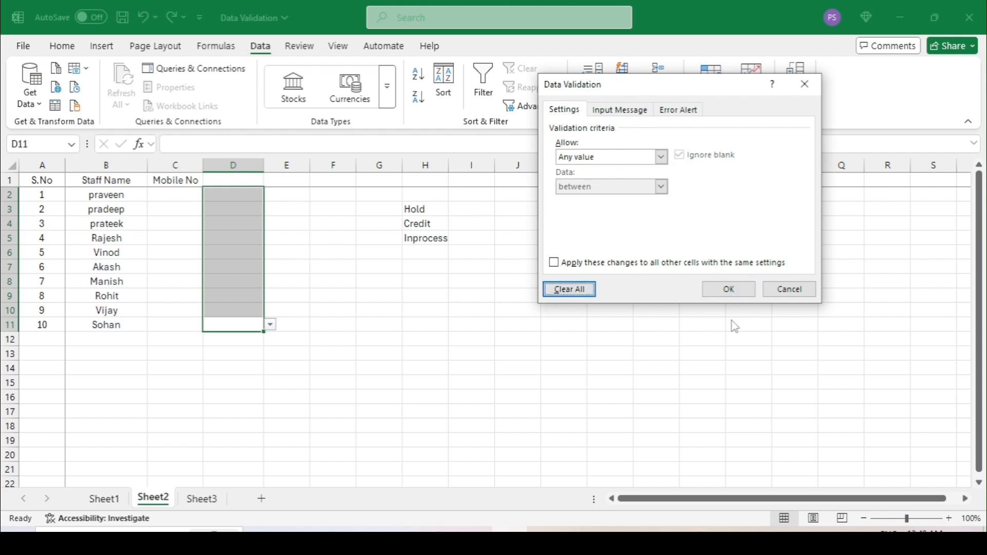
pyautogui.click(789, 289)
pyautogui.click(351, 291)
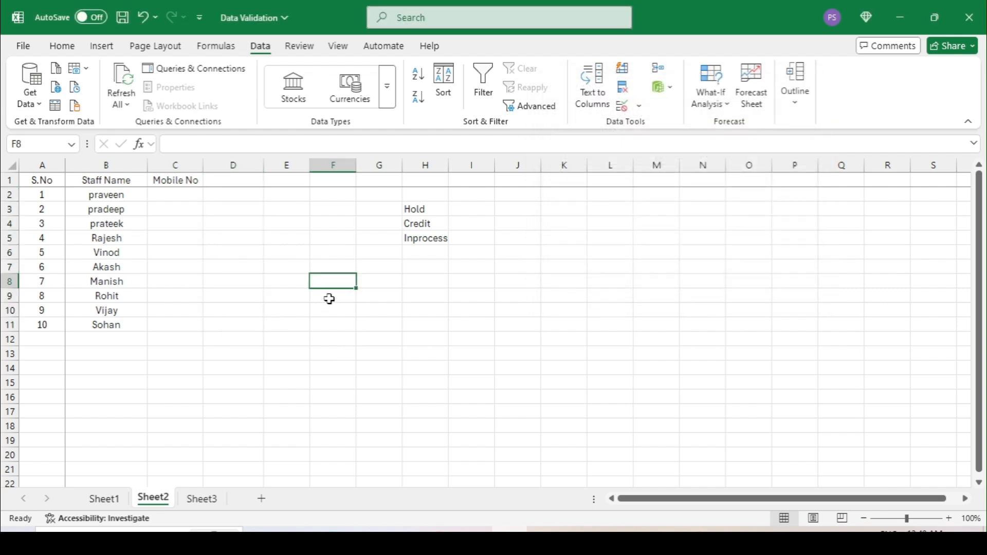
# Apply a Text length validation rule to C2:C11, allowing lengths between a minimum of 6 and a maximum of 6.
pyautogui.click(201, 324)
pyautogui.moveTo(210, 324); pyautogui.dragTo(248, 187)
pyautogui.moveTo(181, 319); pyautogui.dragTo(187, 191)
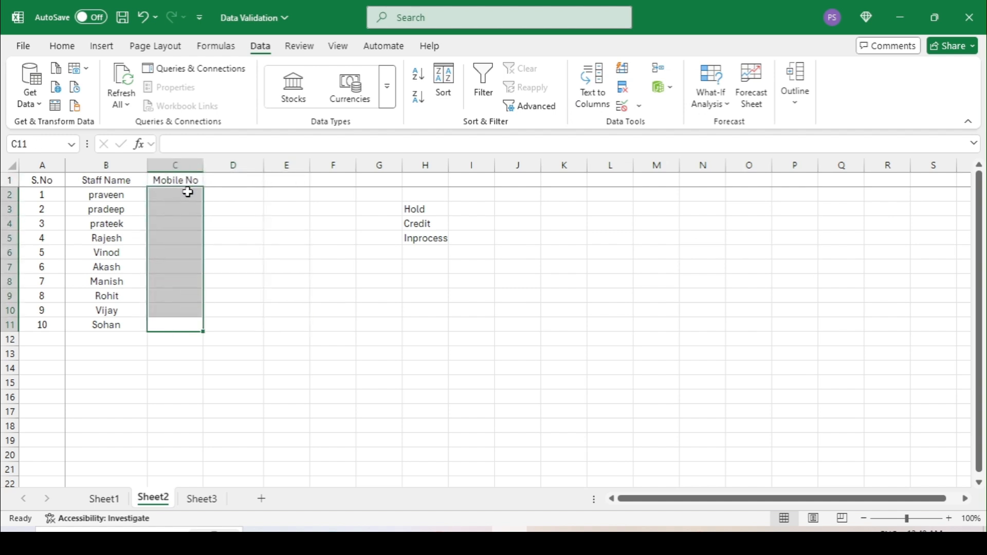
pyautogui.click(640, 104)
pyautogui.click(663, 125)
pyautogui.click(602, 159)
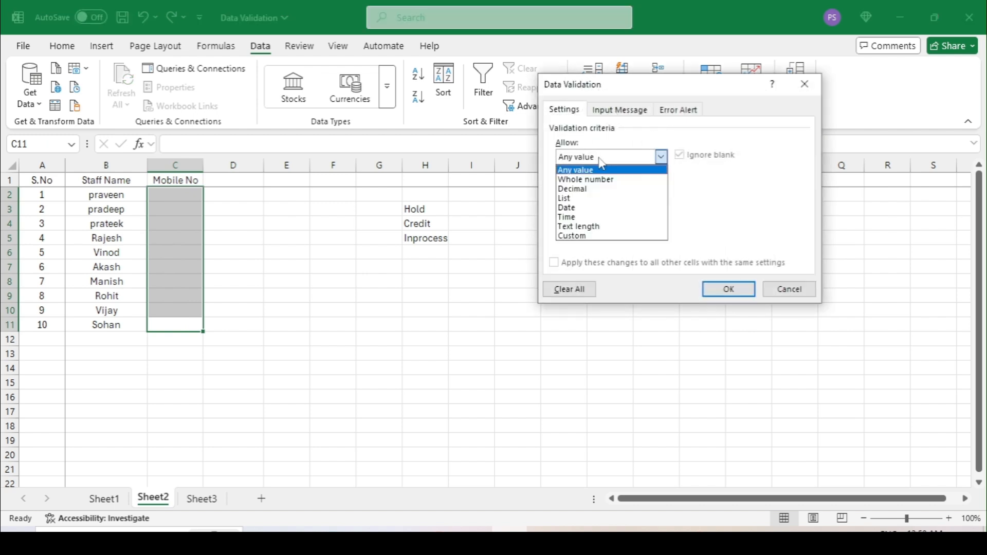
pyautogui.click(619, 227)
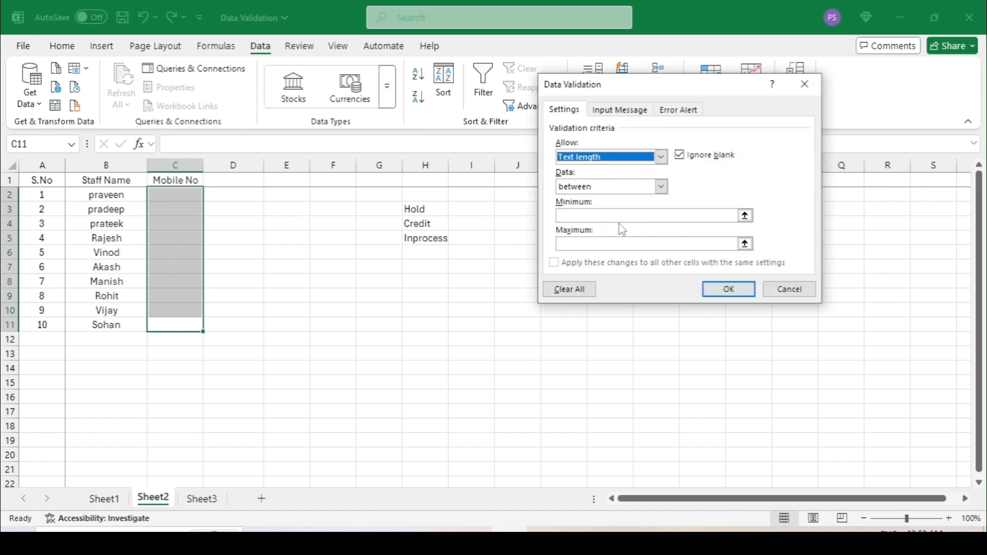
pyautogui.click(584, 216)
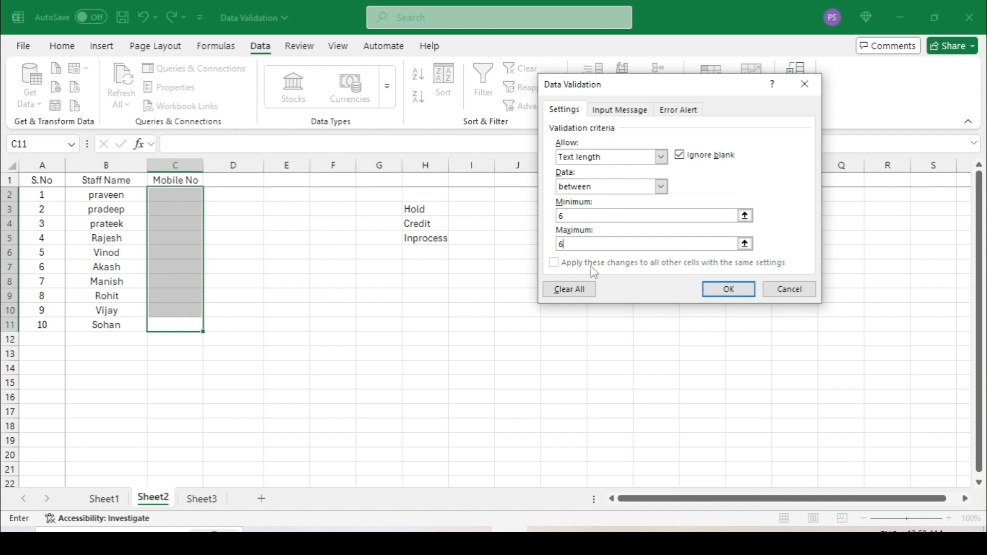
pyautogui.click(710, 288)
# Add an error alert to the validation of C2:C11 with the title Error and the message "please mention 6 digita".
pyautogui.click(177, 308)
pyautogui.moveTo(180, 333); pyautogui.dragTo(175, 195)
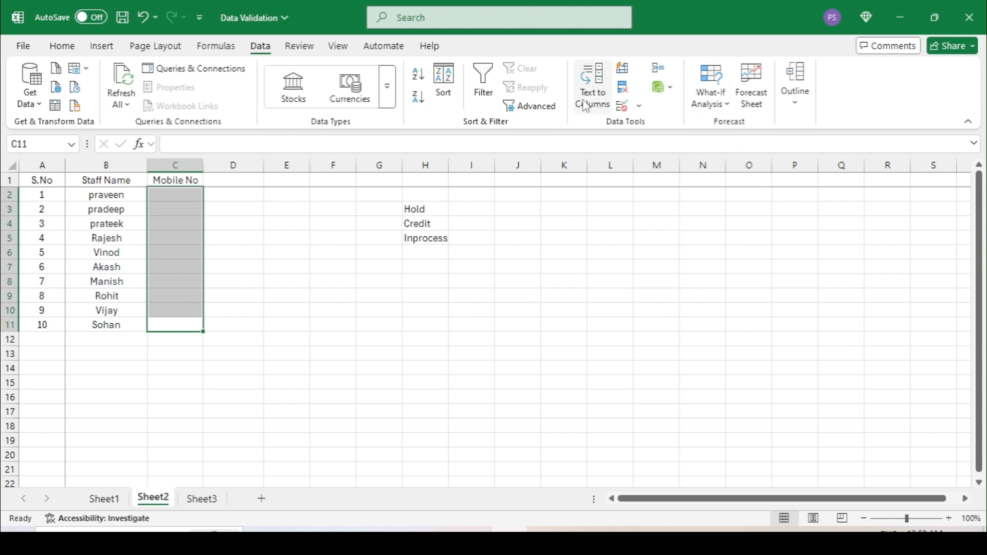
pyautogui.click(639, 106)
pyautogui.click(642, 126)
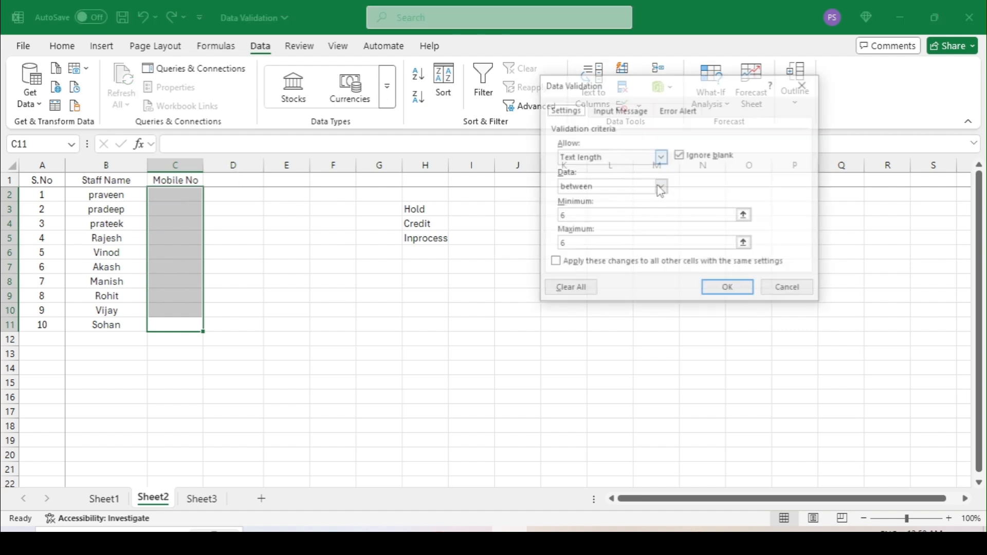
pyautogui.click(677, 111)
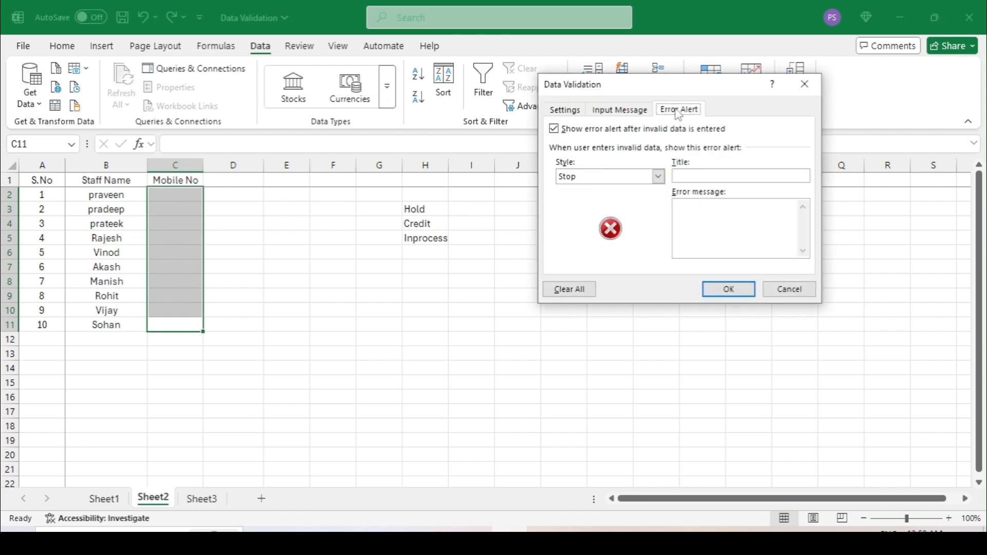
pyautogui.click(701, 174)
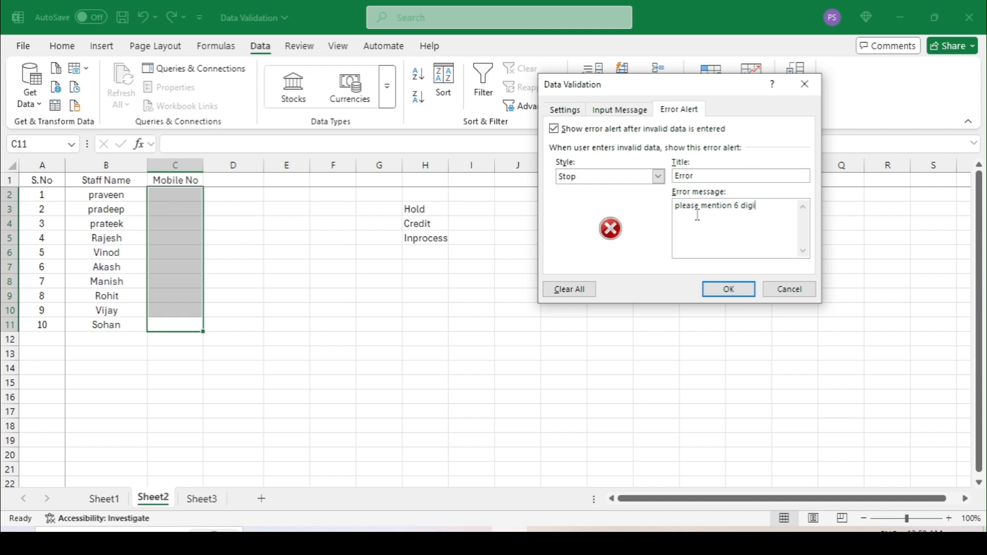
pyautogui.click(723, 291)
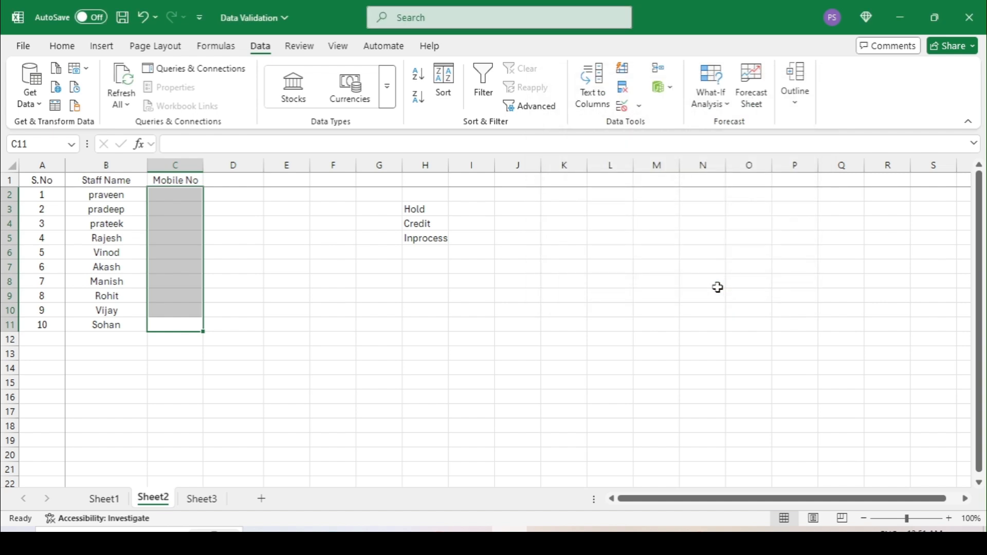
# Test the text-length rule by entering 1 in C4, and cancel the entry.
pyautogui.click(181, 223)
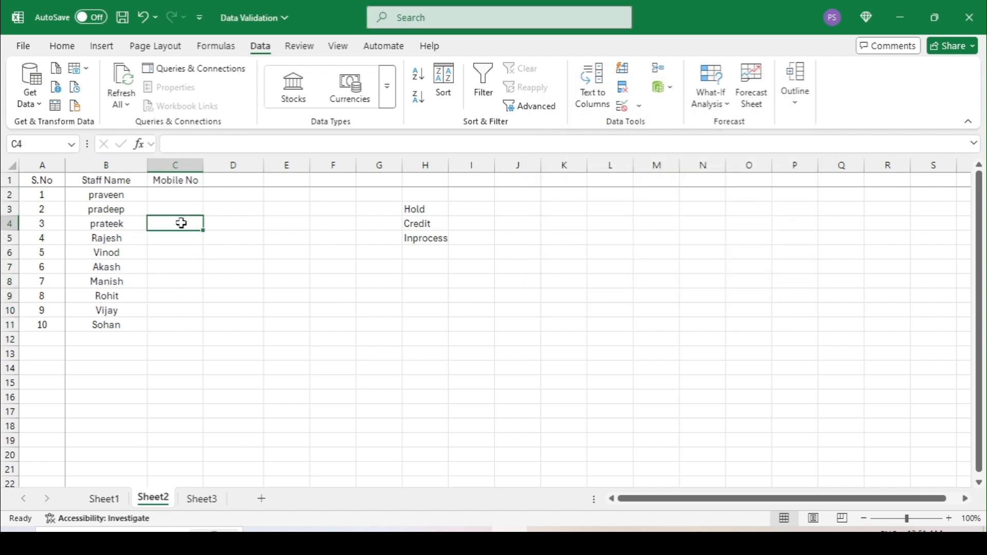
pyautogui.write('1')
pyautogui.press('Return')
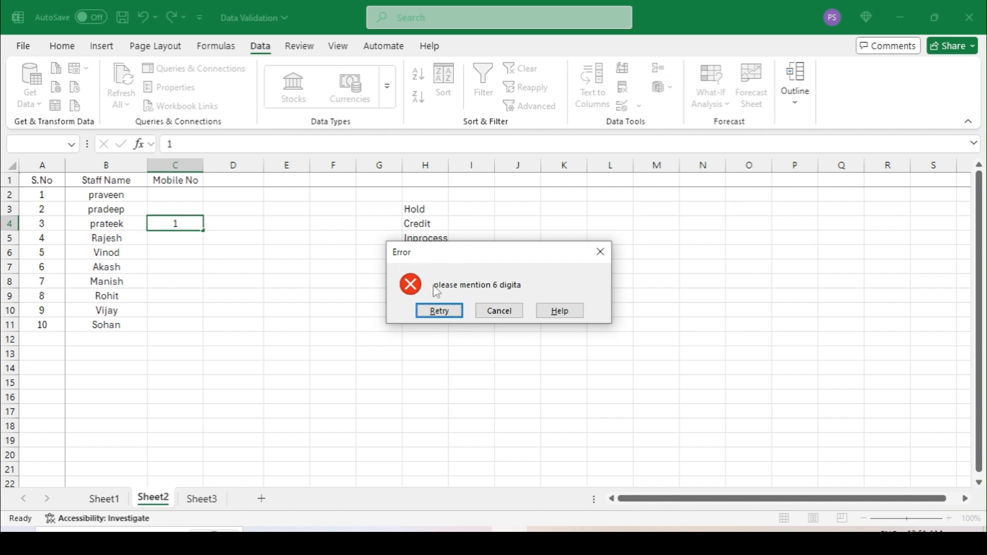
pyautogui.click(519, 311)
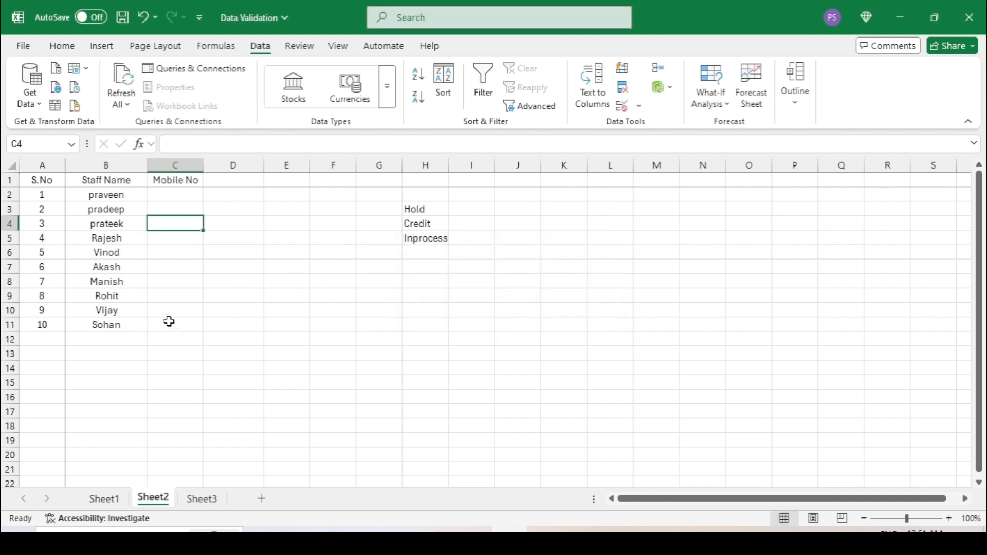